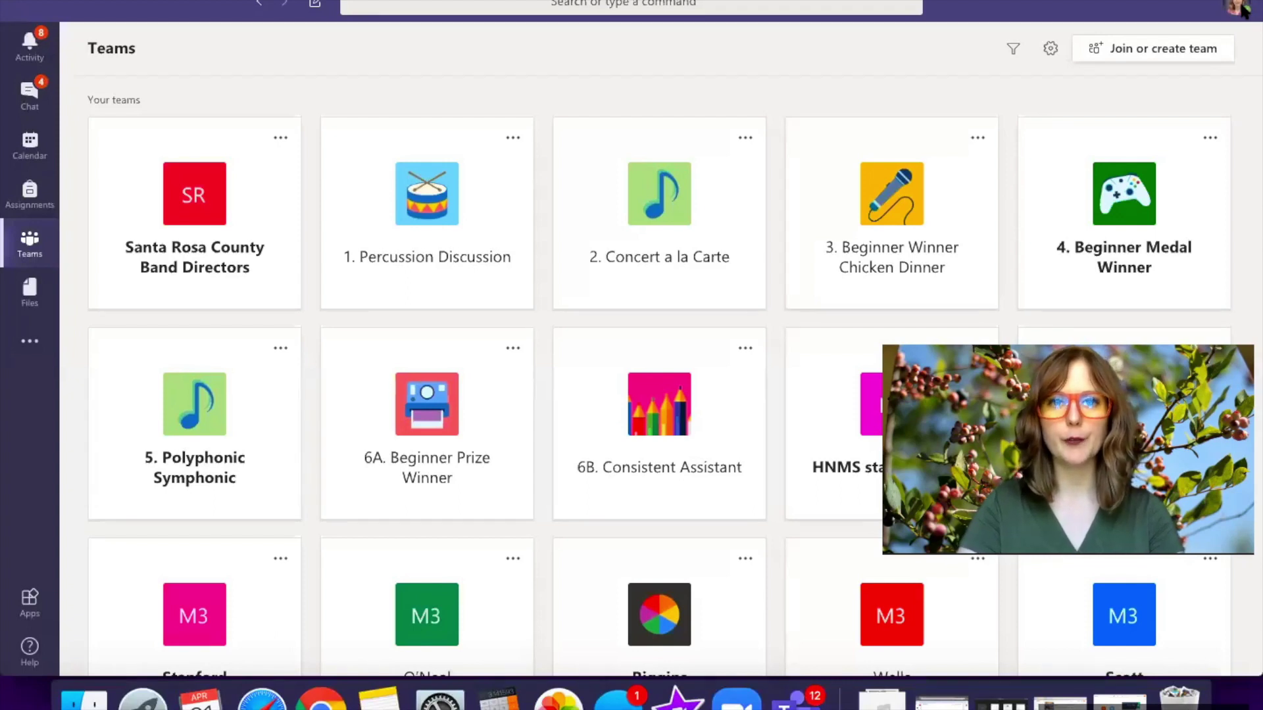
Step: Open the account's notification settings and review the options for mentions, messages, other activity and meetings
{"action": "left_click", "coordinate": [1243, 9]}
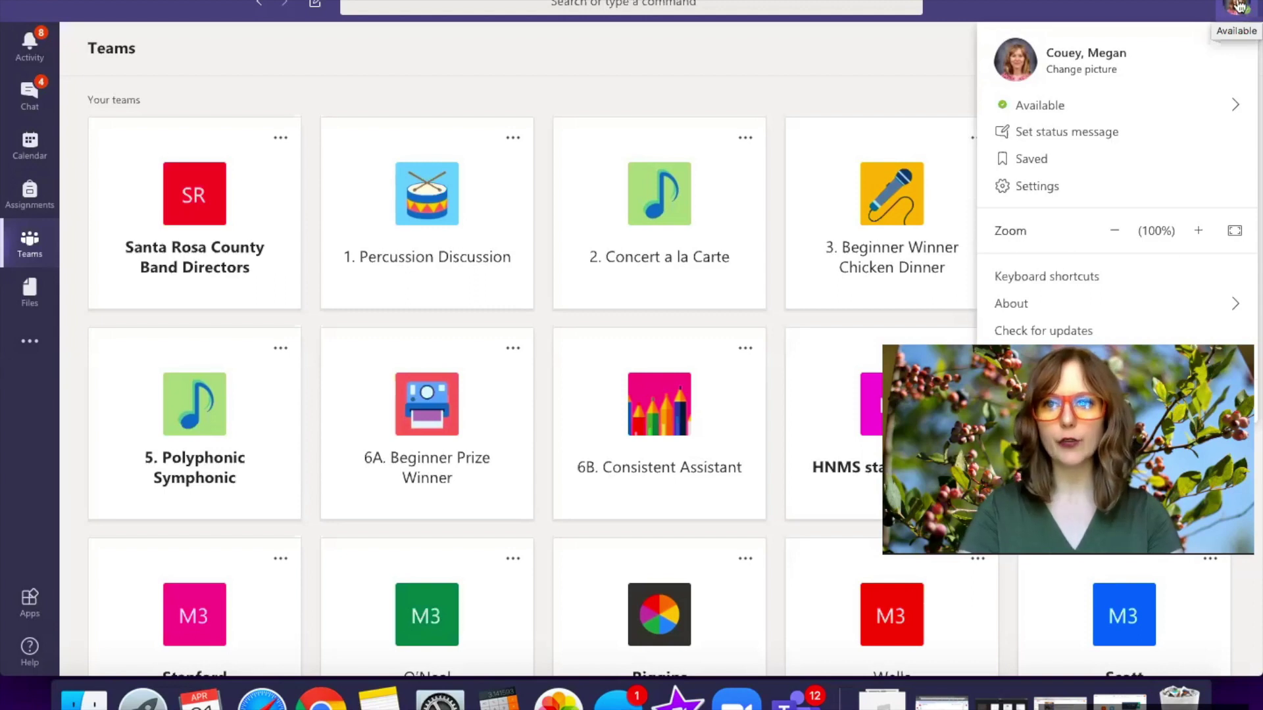
{"action": "left_click", "coordinate": [1037, 188]}
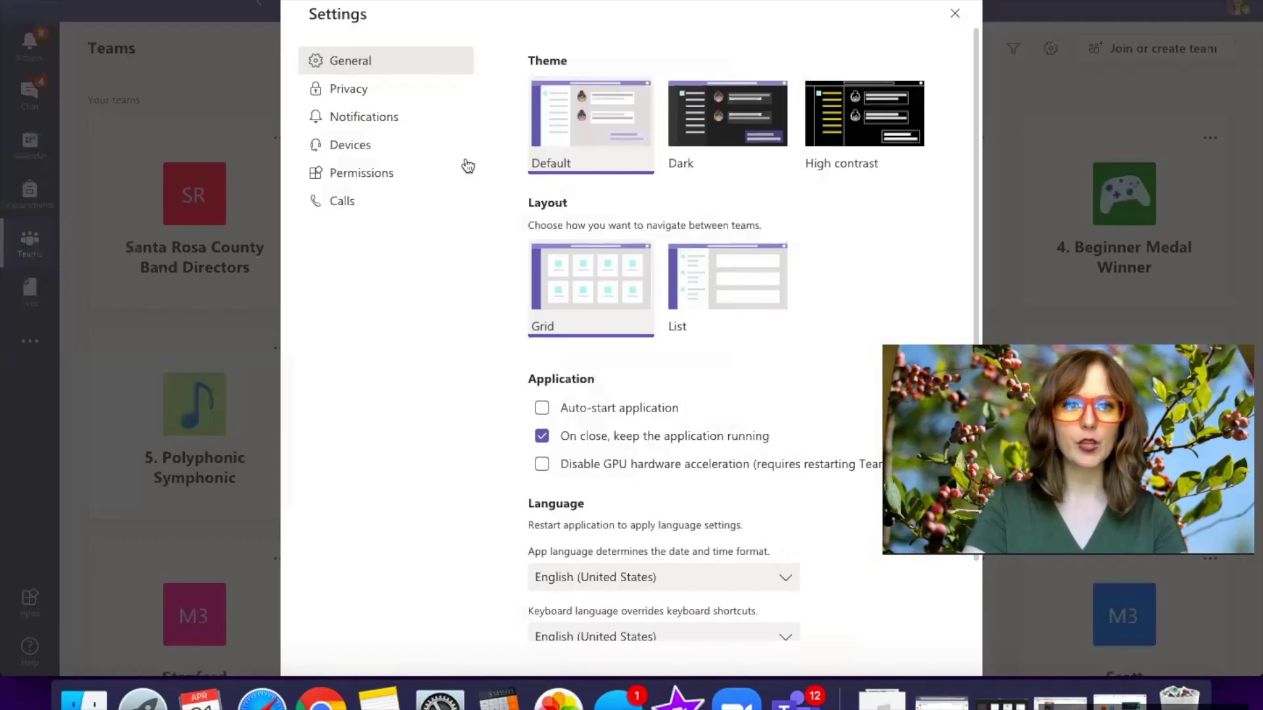
{"action": "left_click", "coordinate": [387, 123]}
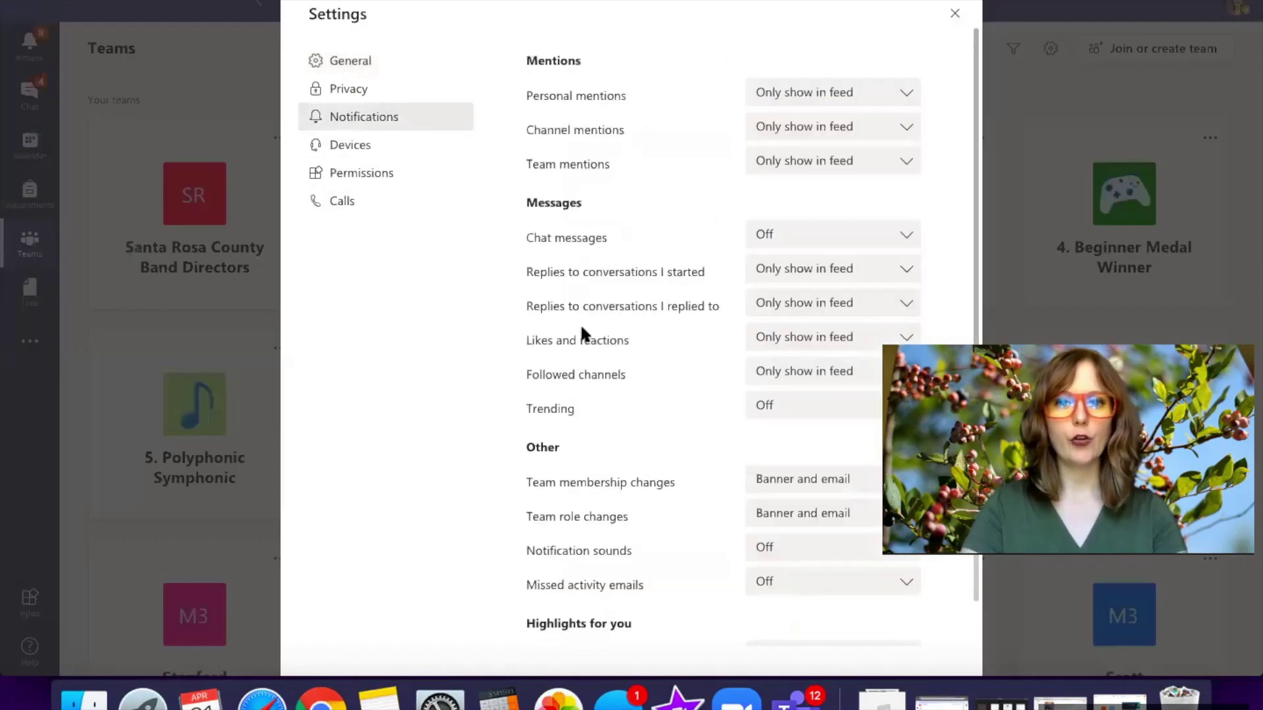
{"action": "scroll", "coordinate": [581, 328], "scroll_direction": "down", "scroll_amount": 3}
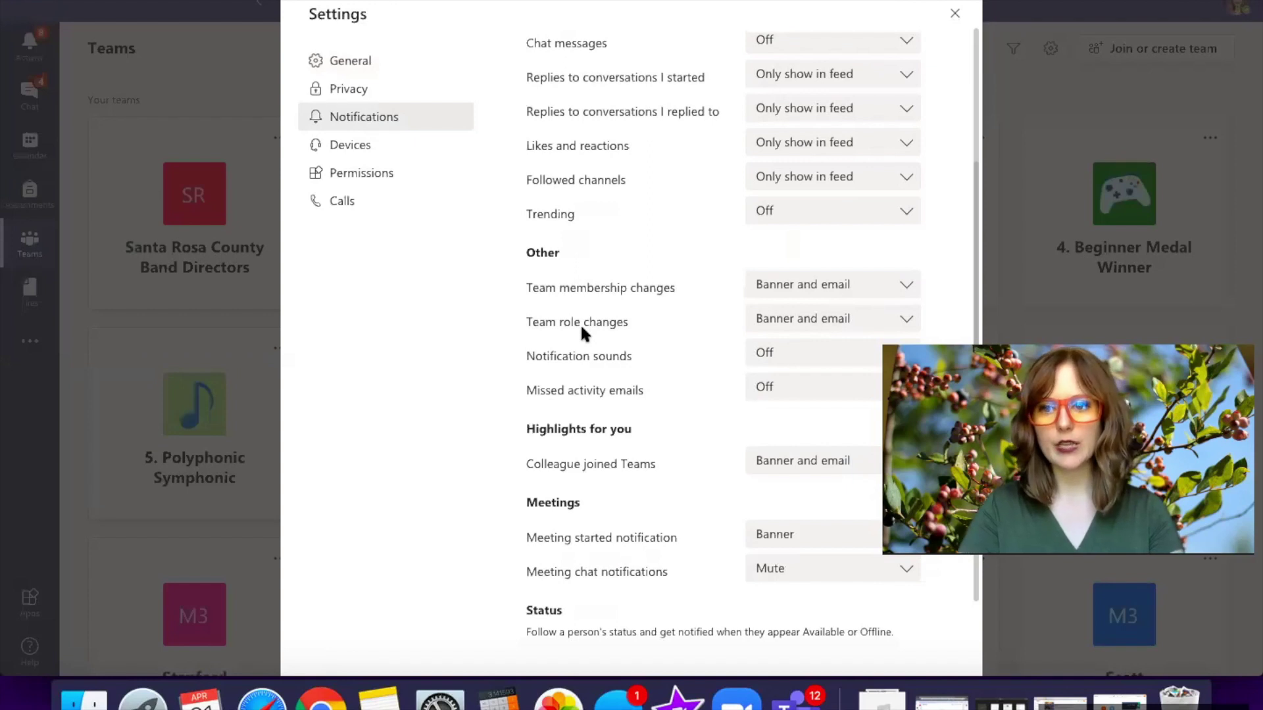
{"action": "scroll", "coordinate": [581, 327], "scroll_direction": "up", "scroll_amount": 3}
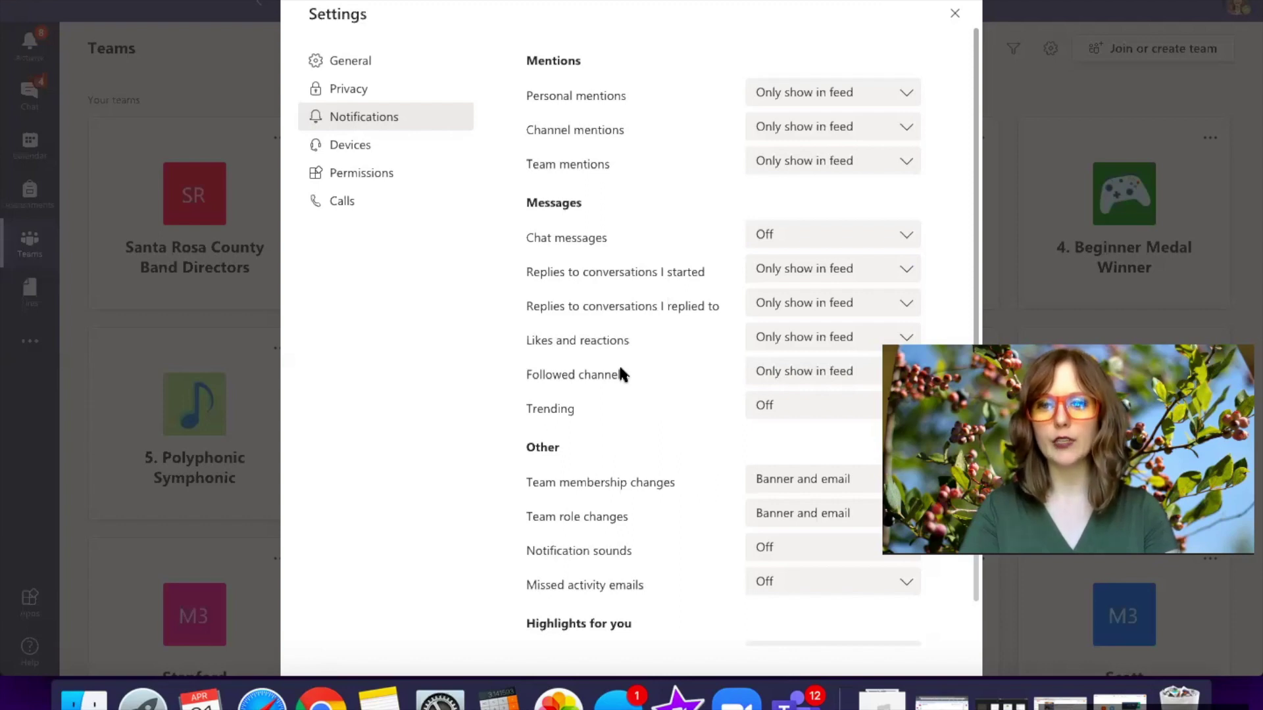
{"action": "scroll", "coordinate": [619, 370], "scroll_direction": "down", "scroll_amount": 3}
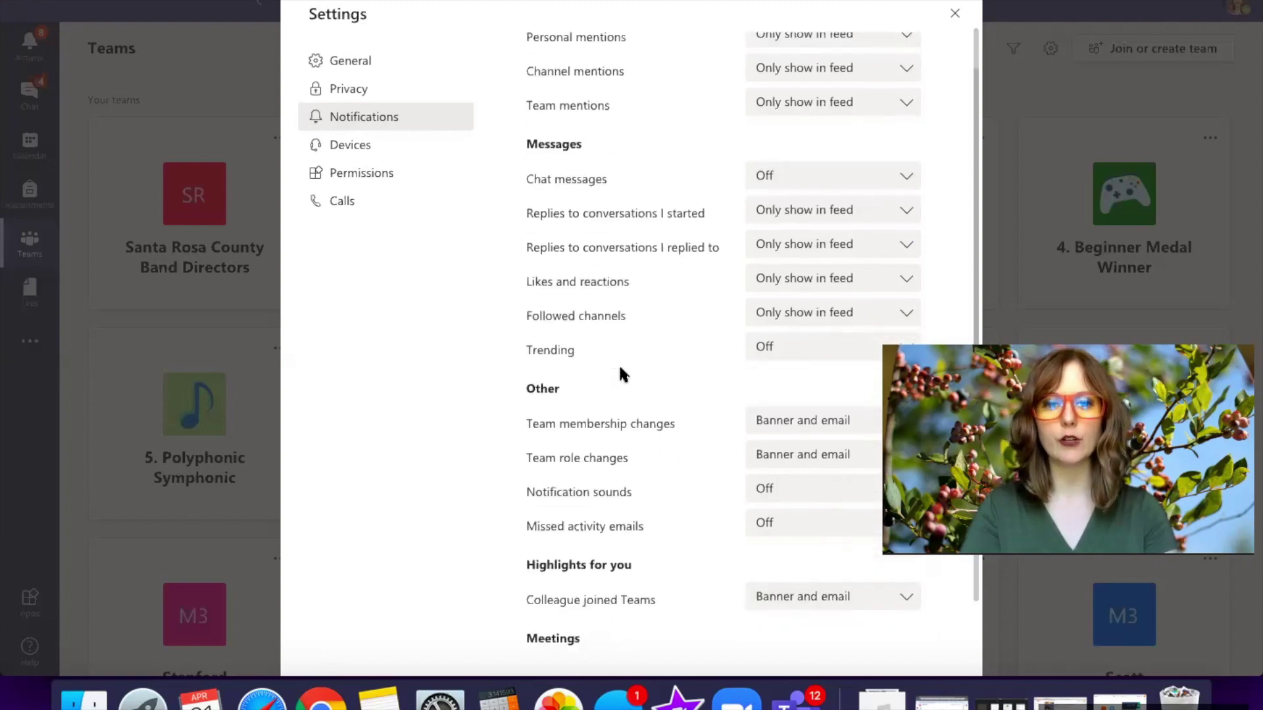
{"action": "scroll", "coordinate": [620, 372], "scroll_direction": "down", "scroll_amount": 3}
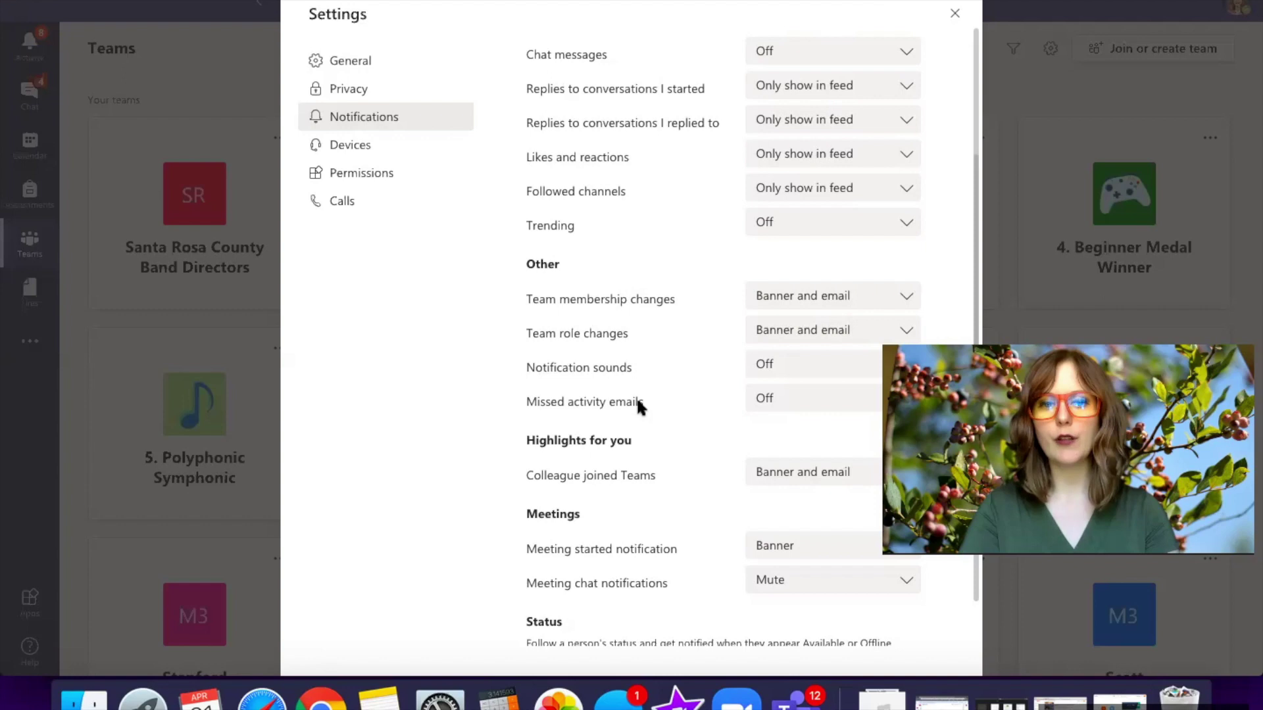
Step: Choose Off for missed activity emails in the notification settings
{"action": "left_click", "coordinate": [766, 398]}
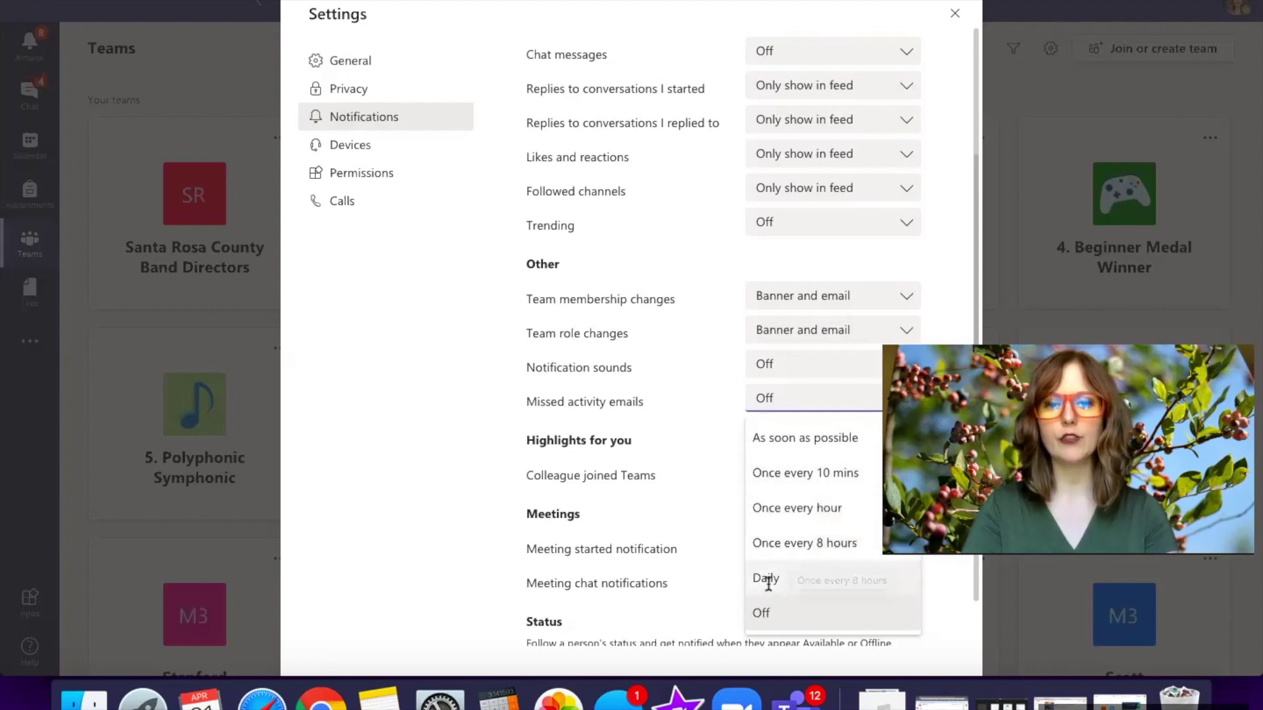
{"action": "left_click", "coordinate": [756, 611]}
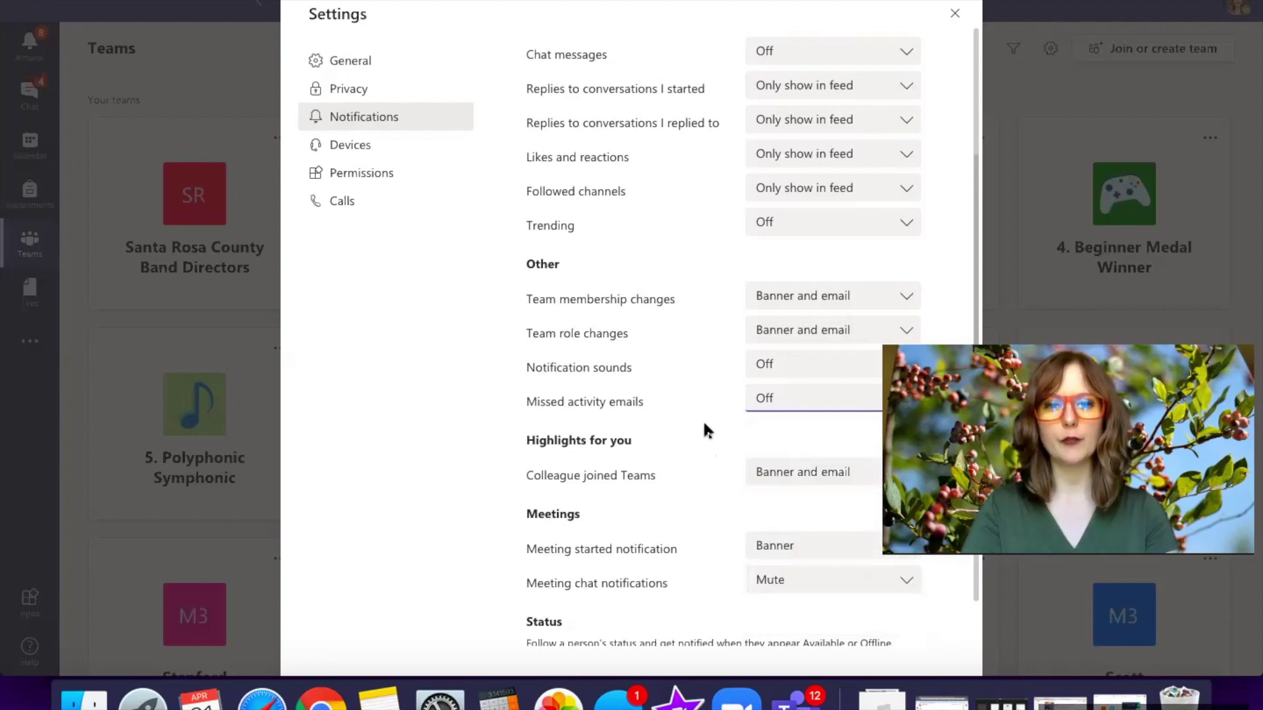
{"action": "scroll", "coordinate": [705, 431], "scroll_direction": "down", "scroll_amount": 1}
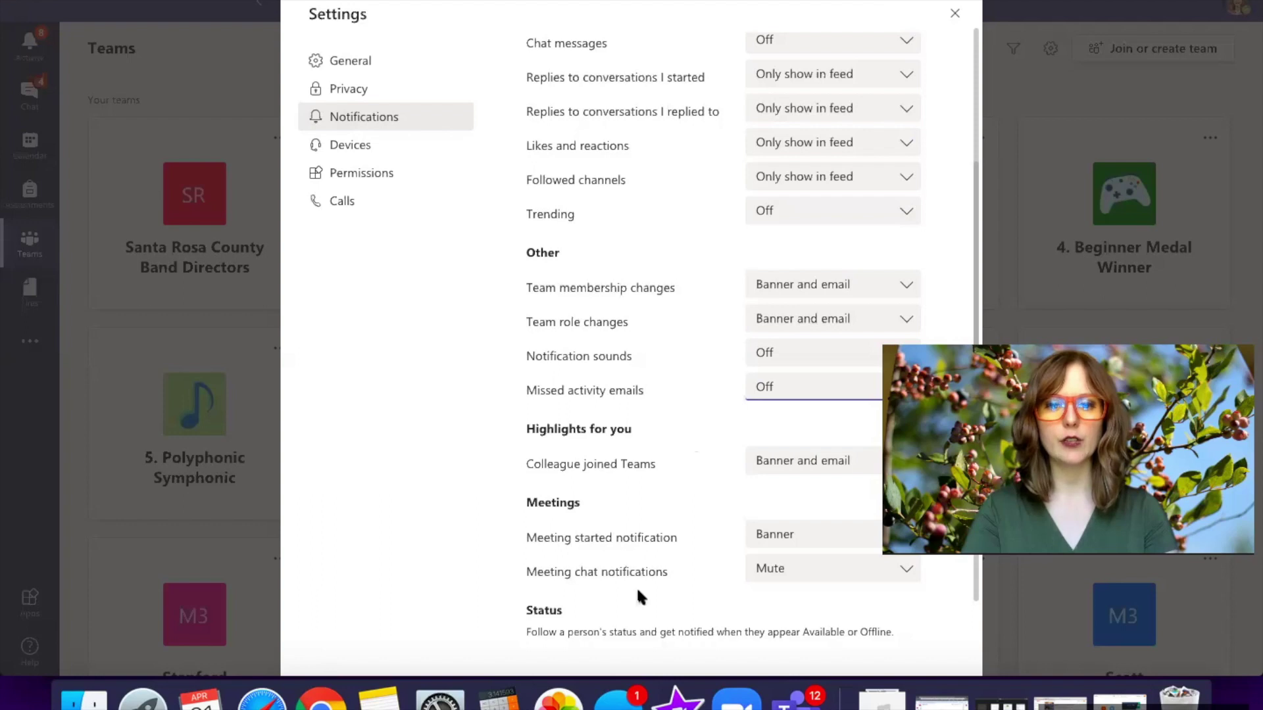
{"action": "scroll", "coordinate": [703, 441], "scroll_direction": "up", "scroll_amount": 5}
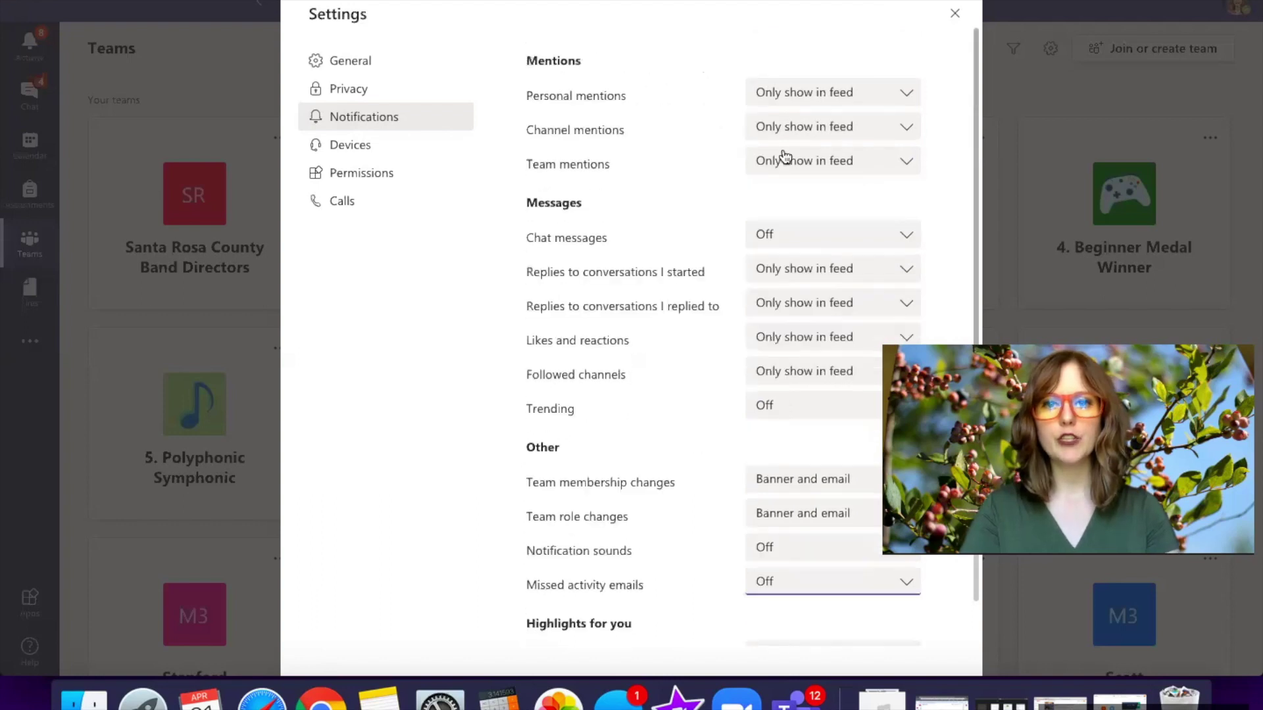
Step: Examine the notification choices offered for personal mentions and chat messages without changing them
{"action": "left_click", "coordinate": [792, 93]}
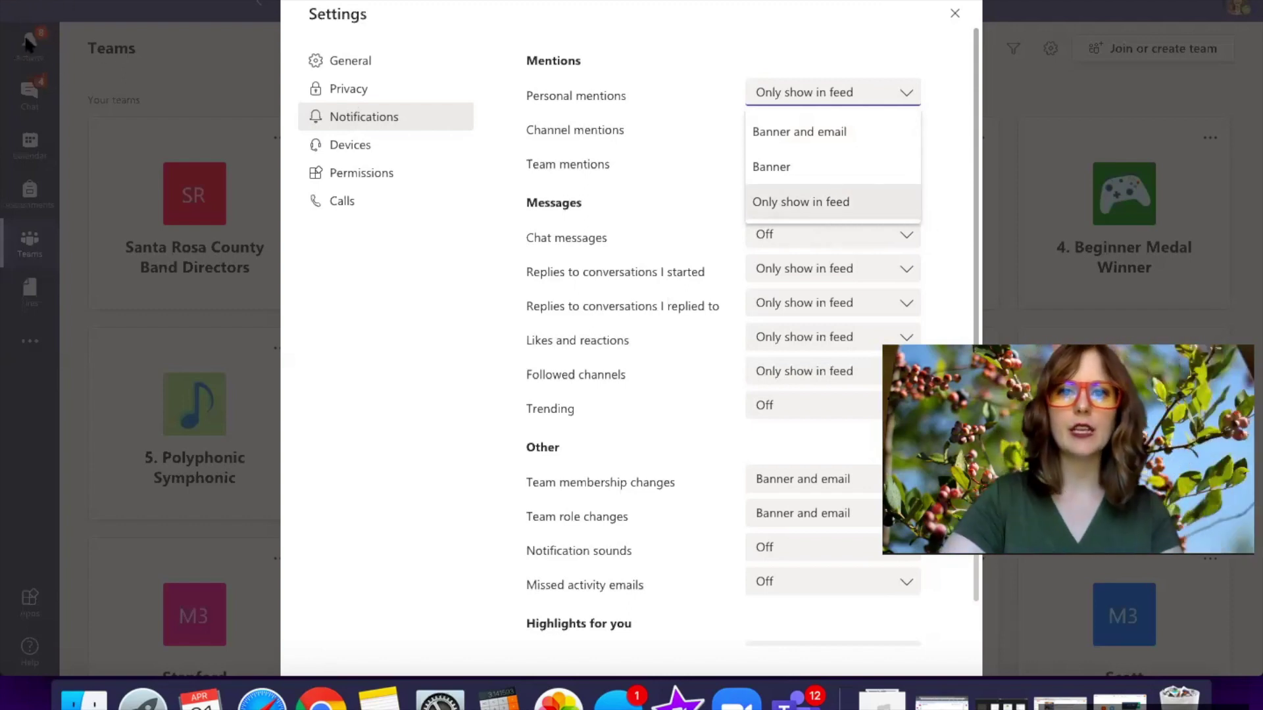
{"action": "left_click", "coordinate": [786, 95]}
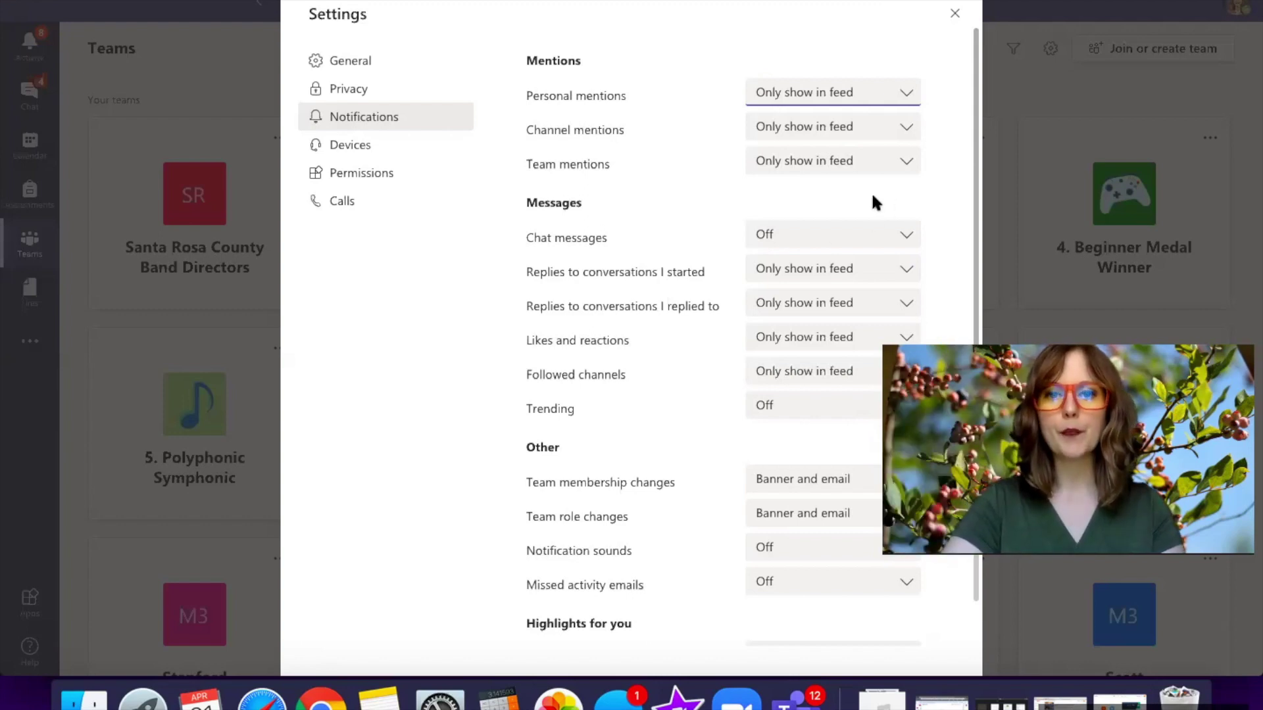
{"action": "left_click", "coordinate": [800, 94]}
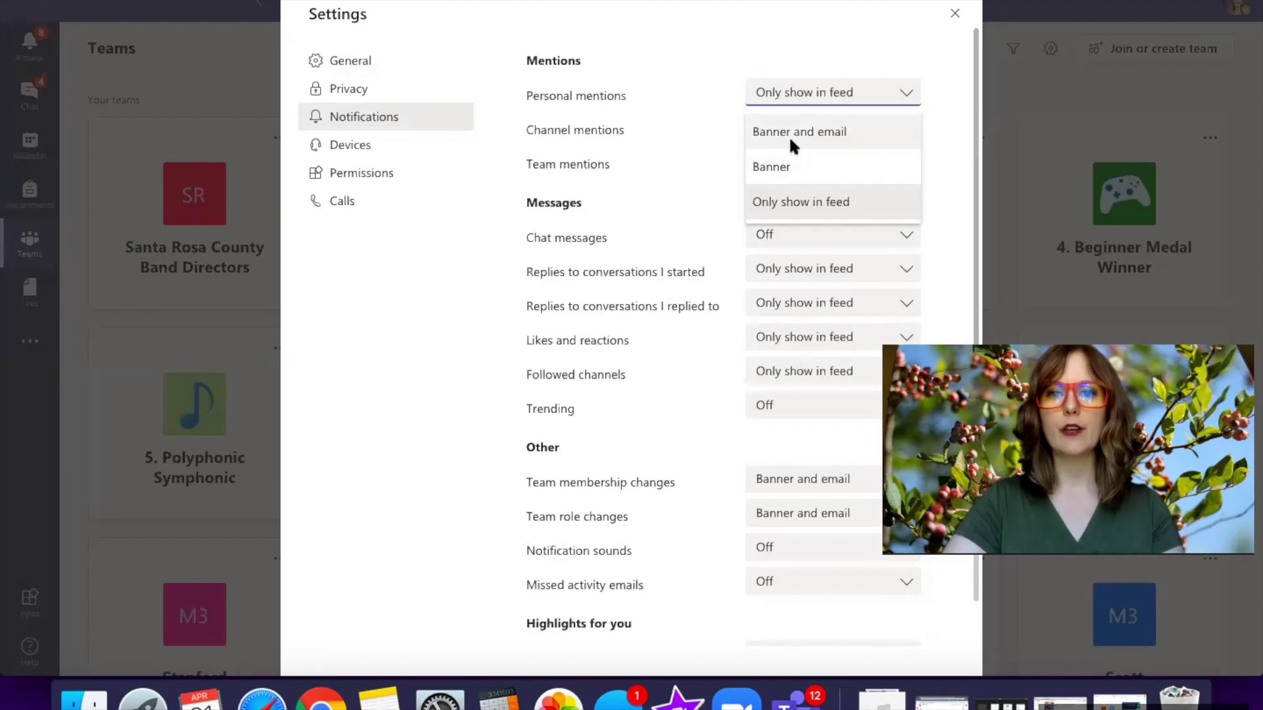
{"action": "left_click", "coordinate": [804, 99]}
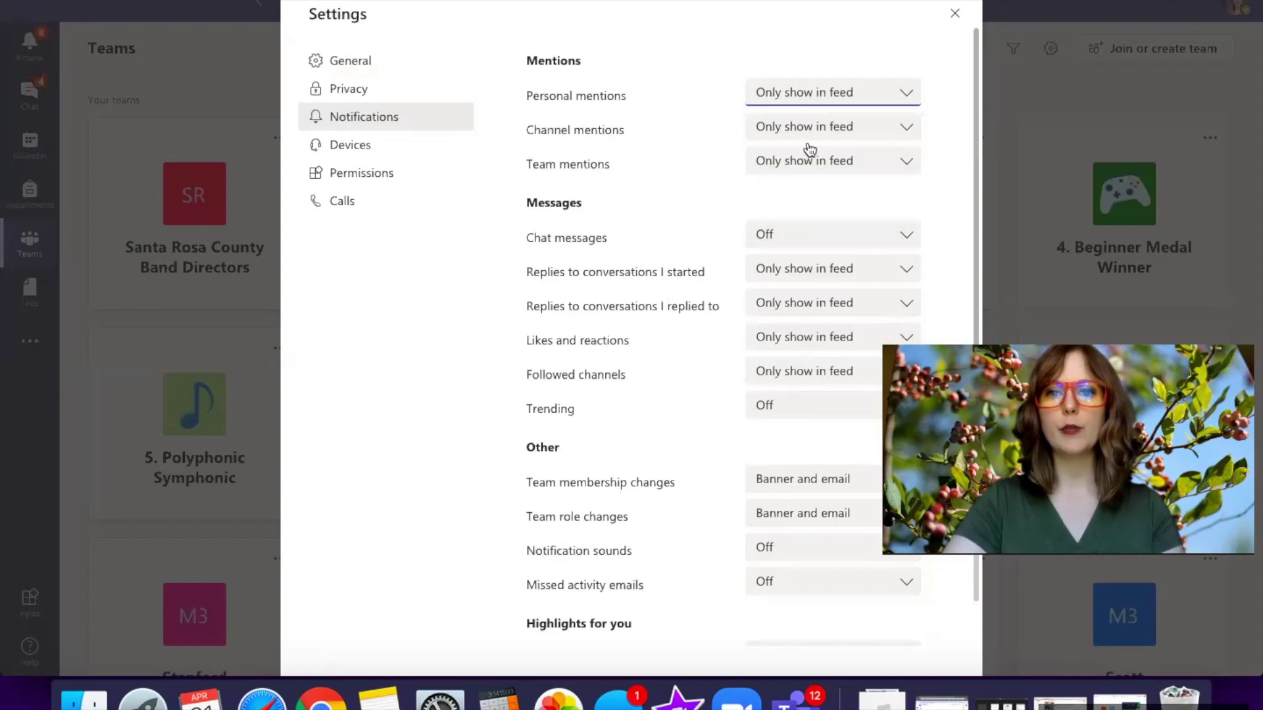
{"action": "left_click", "coordinate": [783, 235]}
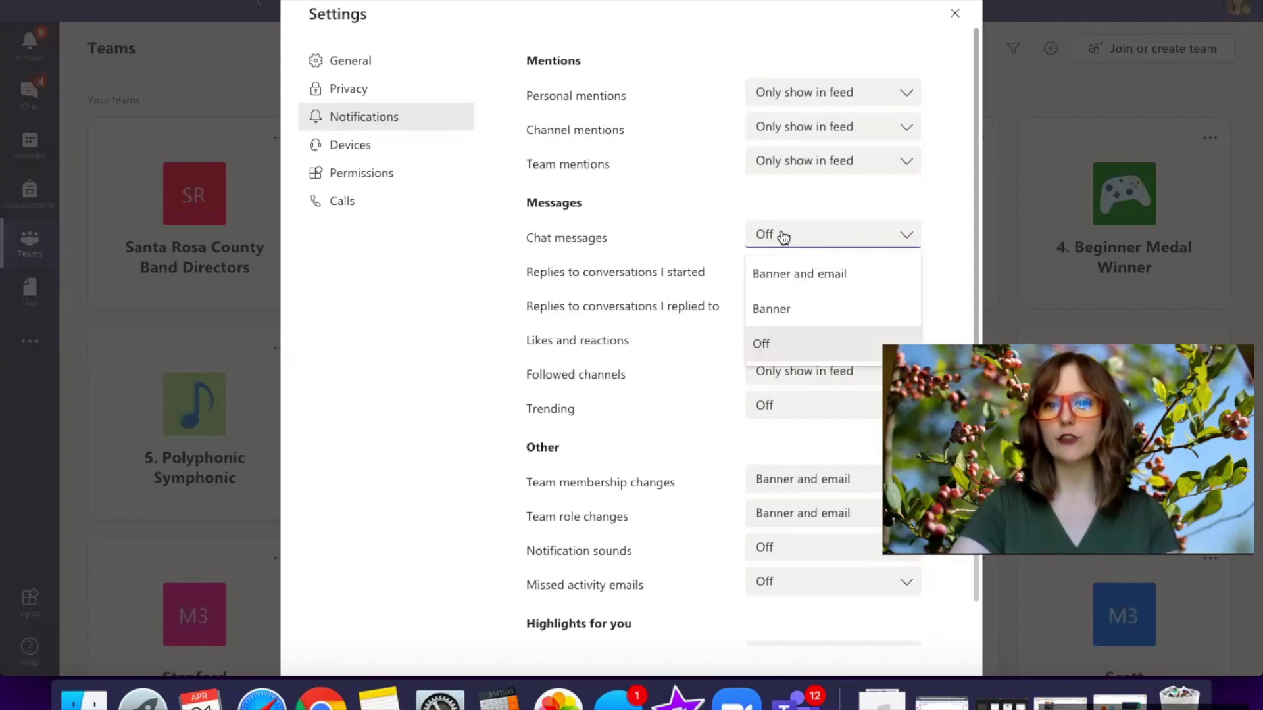
{"action": "left_click", "coordinate": [790, 247]}
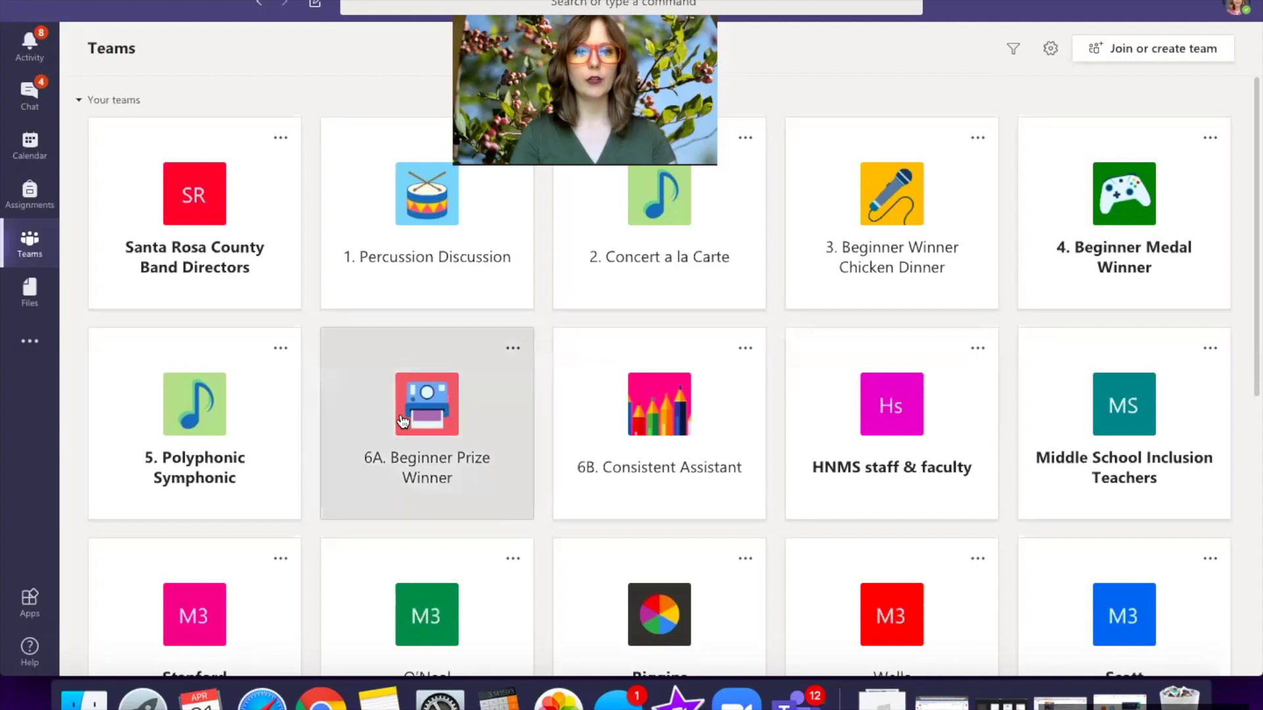
Step: Open the channel notification settings for the Chatter Box channel in the 6A. Beginner Prize Winner team
{"action": "left_click", "coordinate": [403, 420]}
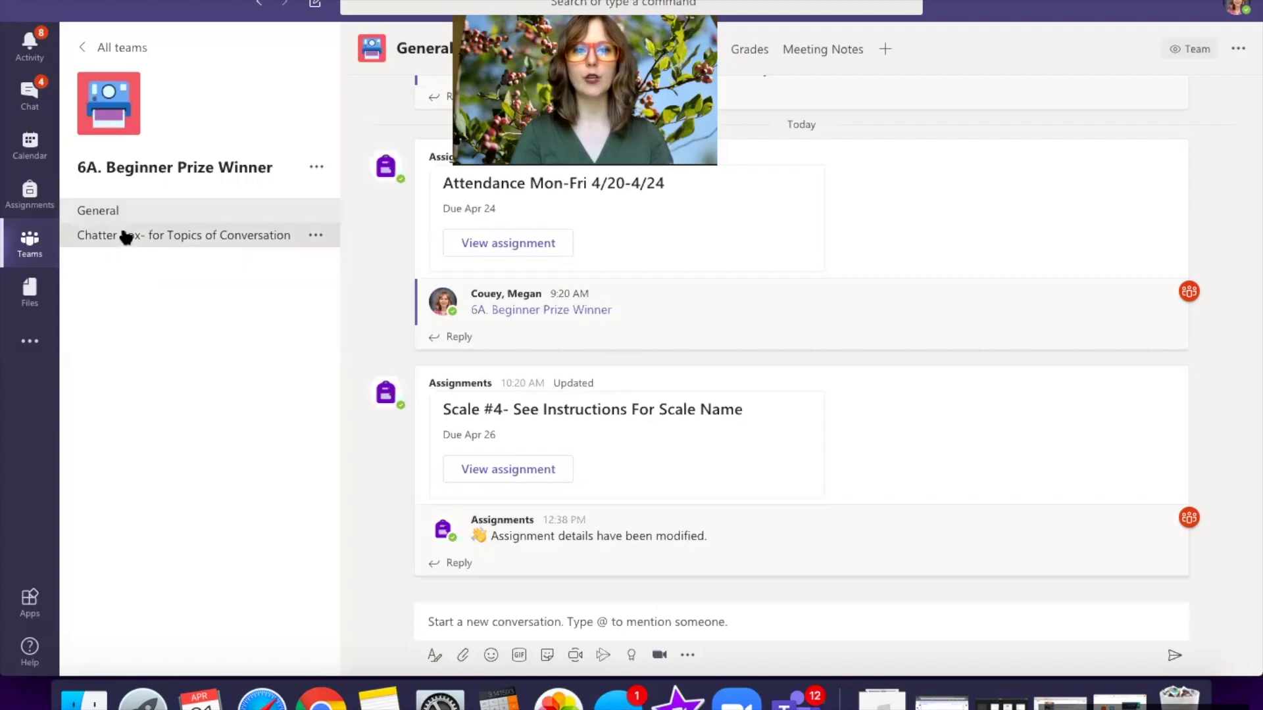
{"action": "left_click", "coordinate": [125, 237]}
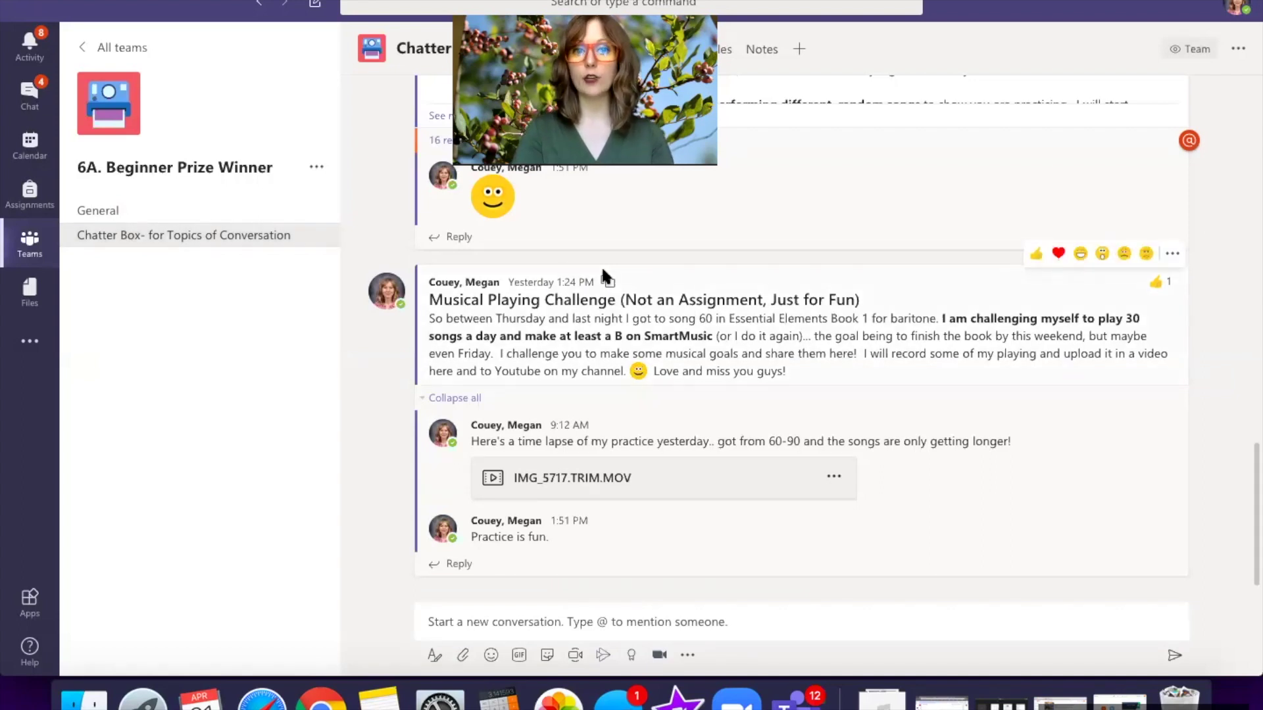
{"action": "left_click", "coordinate": [1238, 52]}
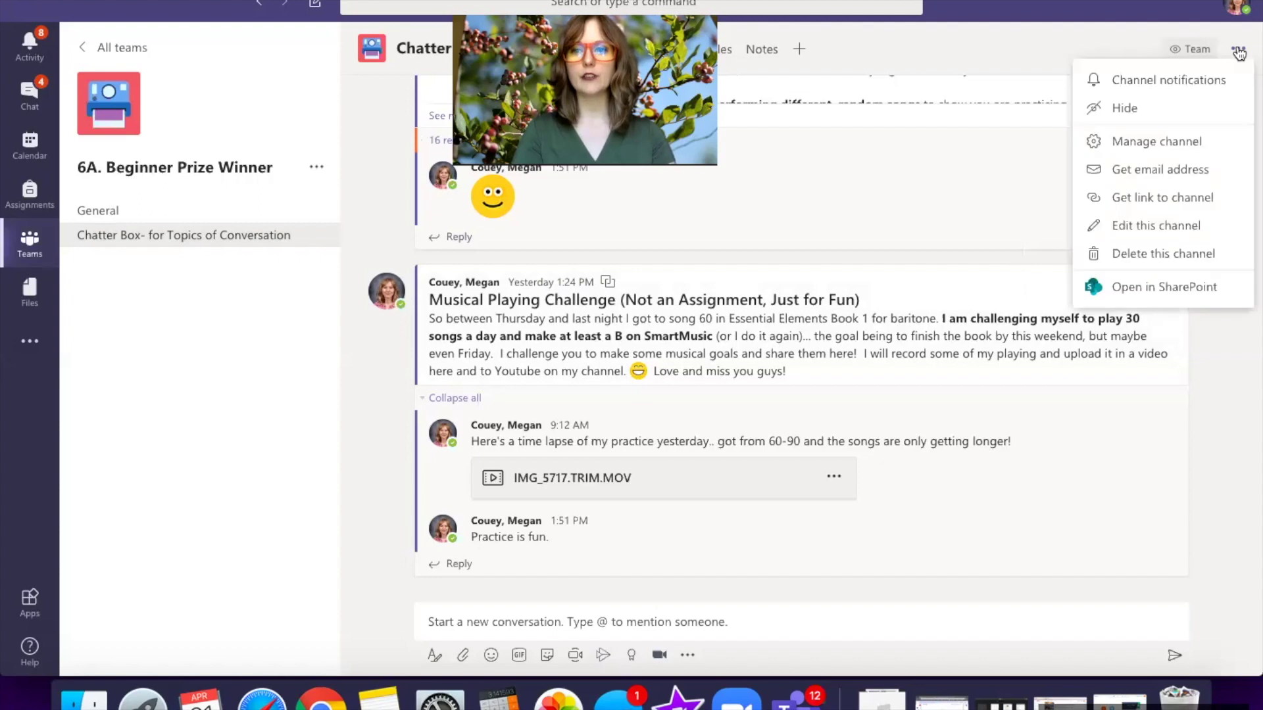
{"action": "left_click", "coordinate": [1174, 81]}
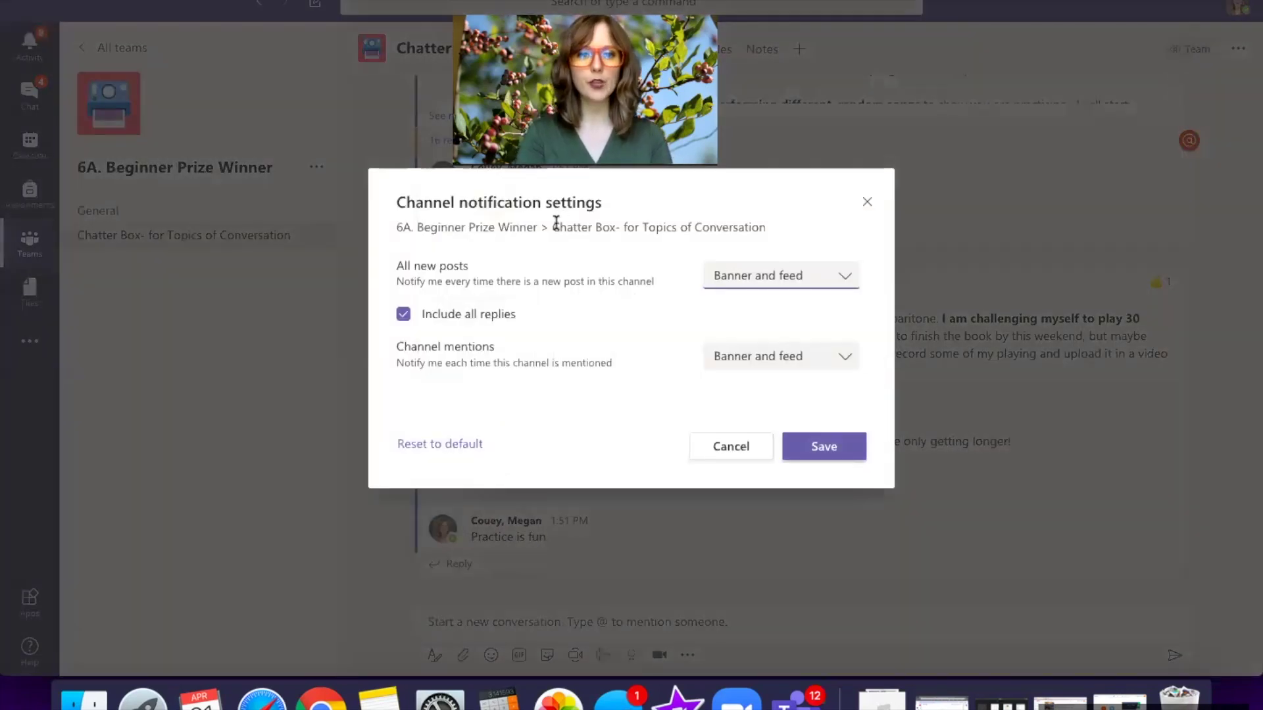
Step: Check the notification choices offered for all new posts and channel mentions in the Chatter Box channel
{"action": "left_click", "coordinate": [823, 282]}
{"action": "left_click", "coordinate": [823, 282]}
{"action": "left_click", "coordinate": [772, 358]}
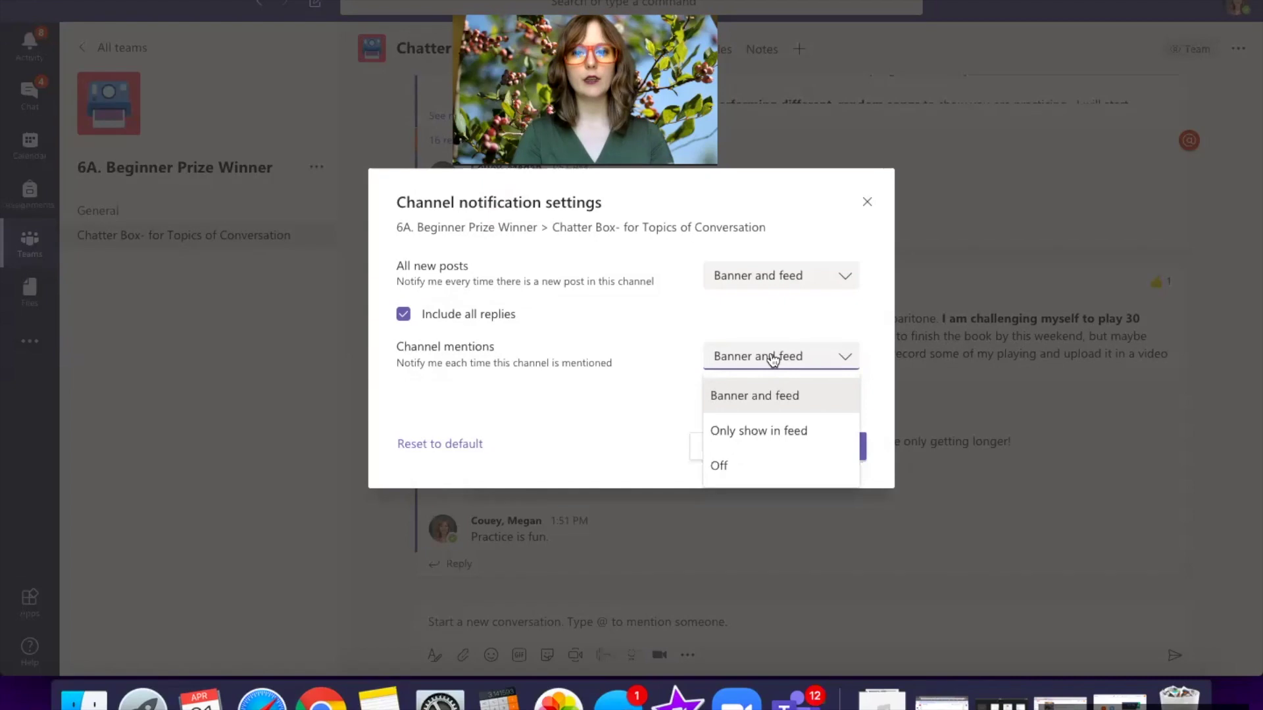
{"action": "left_click", "coordinate": [773, 358]}
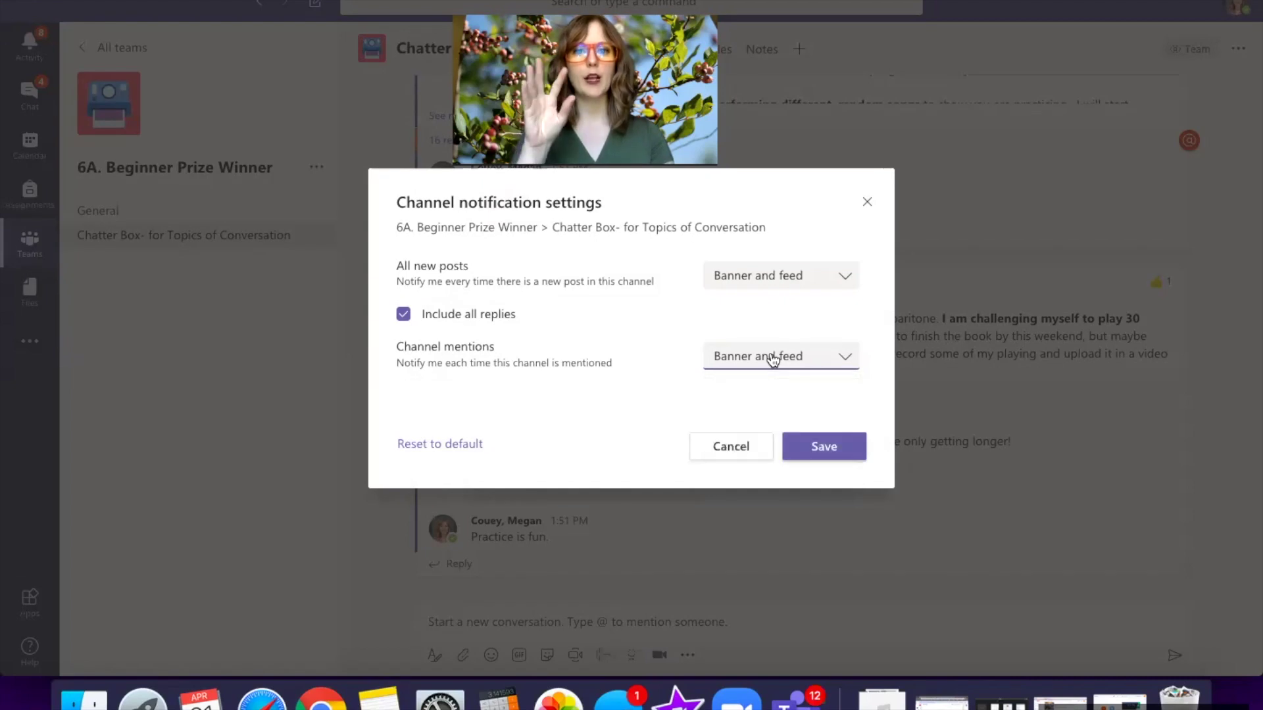
Step: Set all new posts and channel mentions to Only show in feed, with all replies included, and save the channel notification settings
{"action": "left_click", "coordinate": [759, 282]}
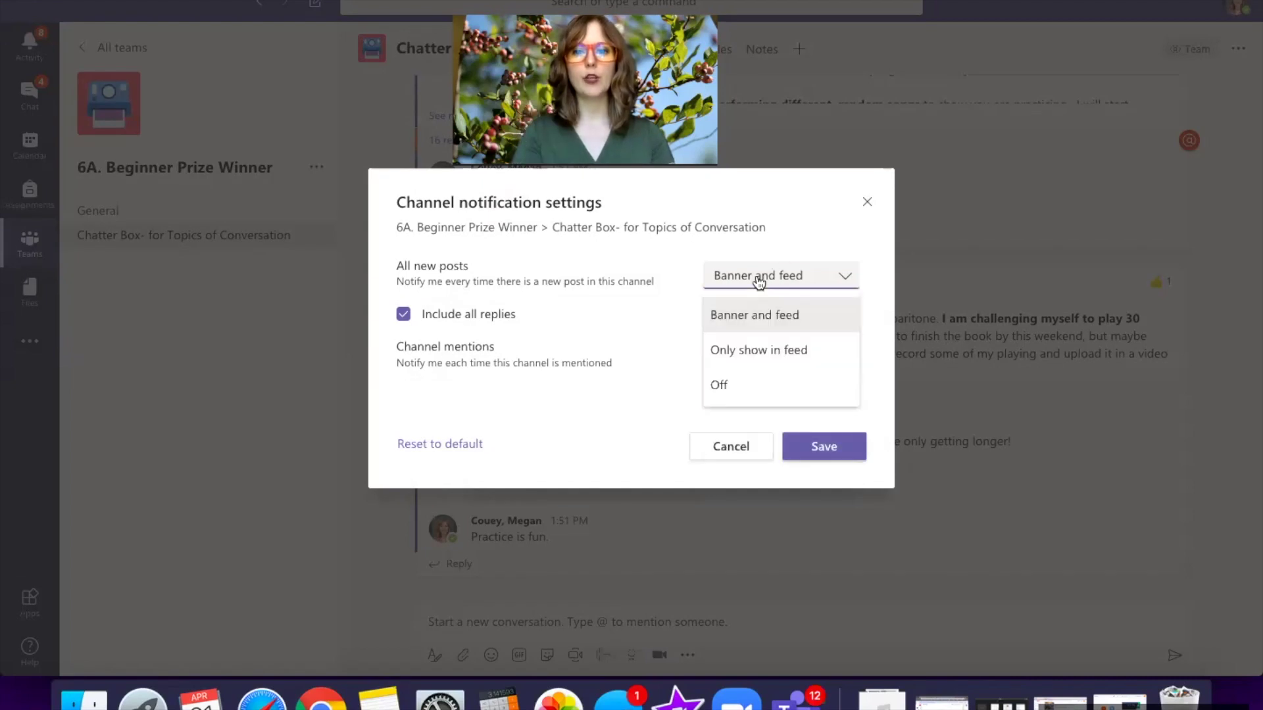
{"action": "left_click", "coordinate": [758, 349]}
{"action": "left_click", "coordinate": [755, 362]}
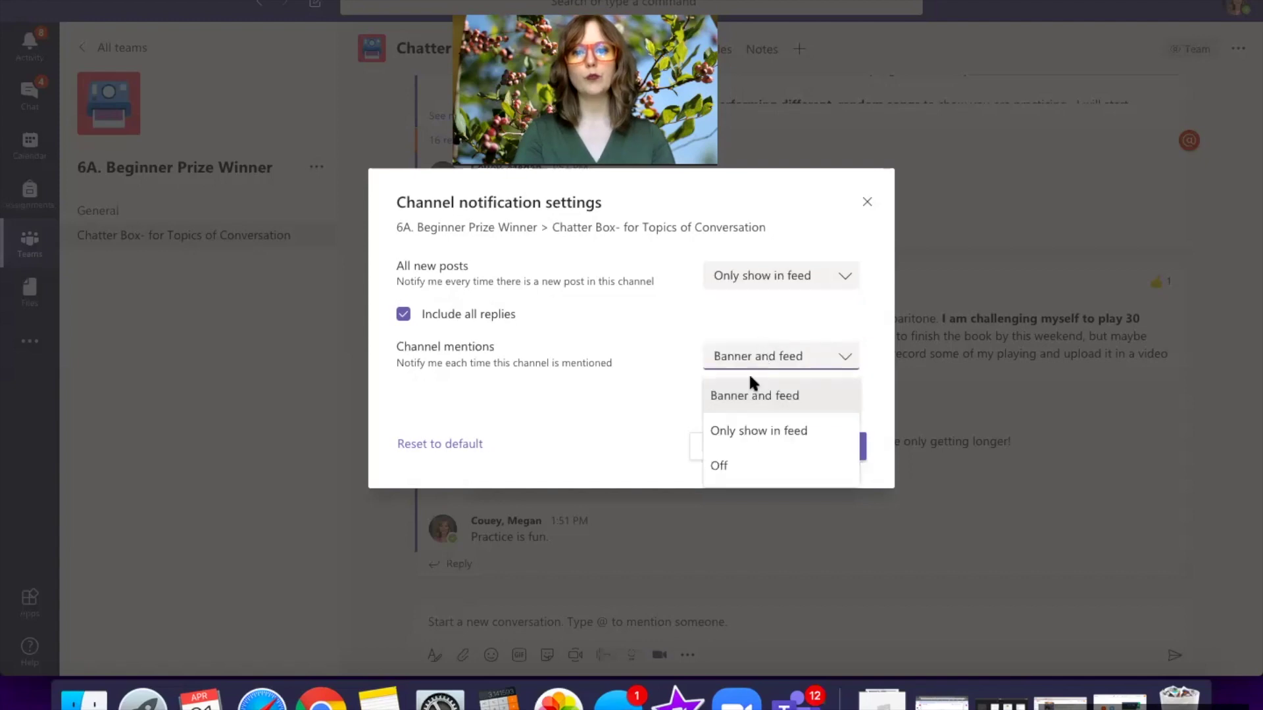
{"action": "left_click", "coordinate": [739, 430]}
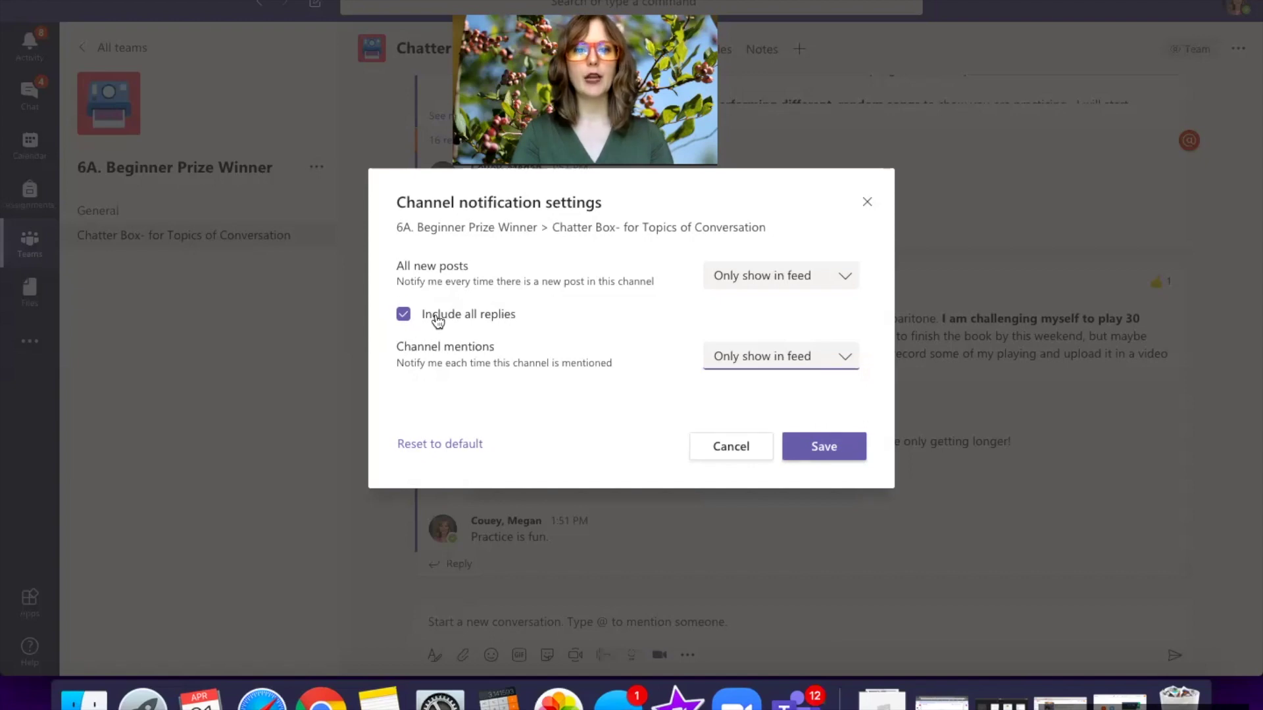
{"action": "left_click", "coordinate": [403, 316]}
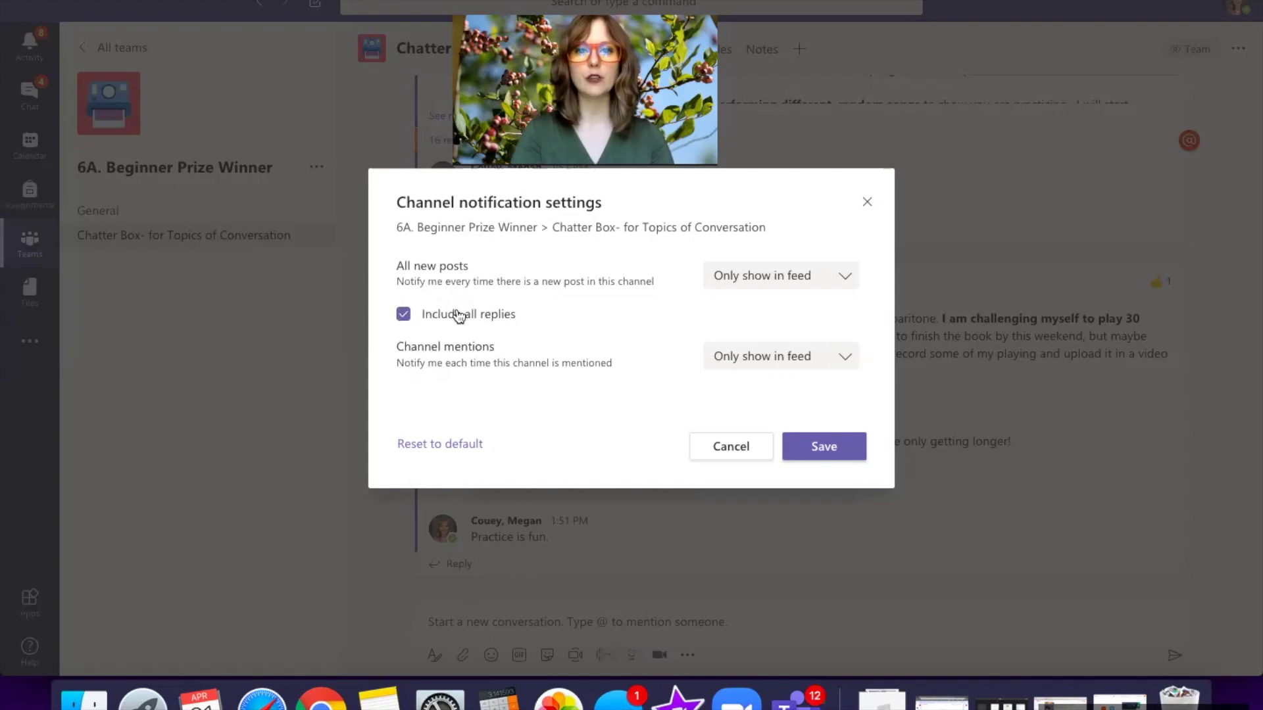
{"action": "left_click", "coordinate": [831, 449]}
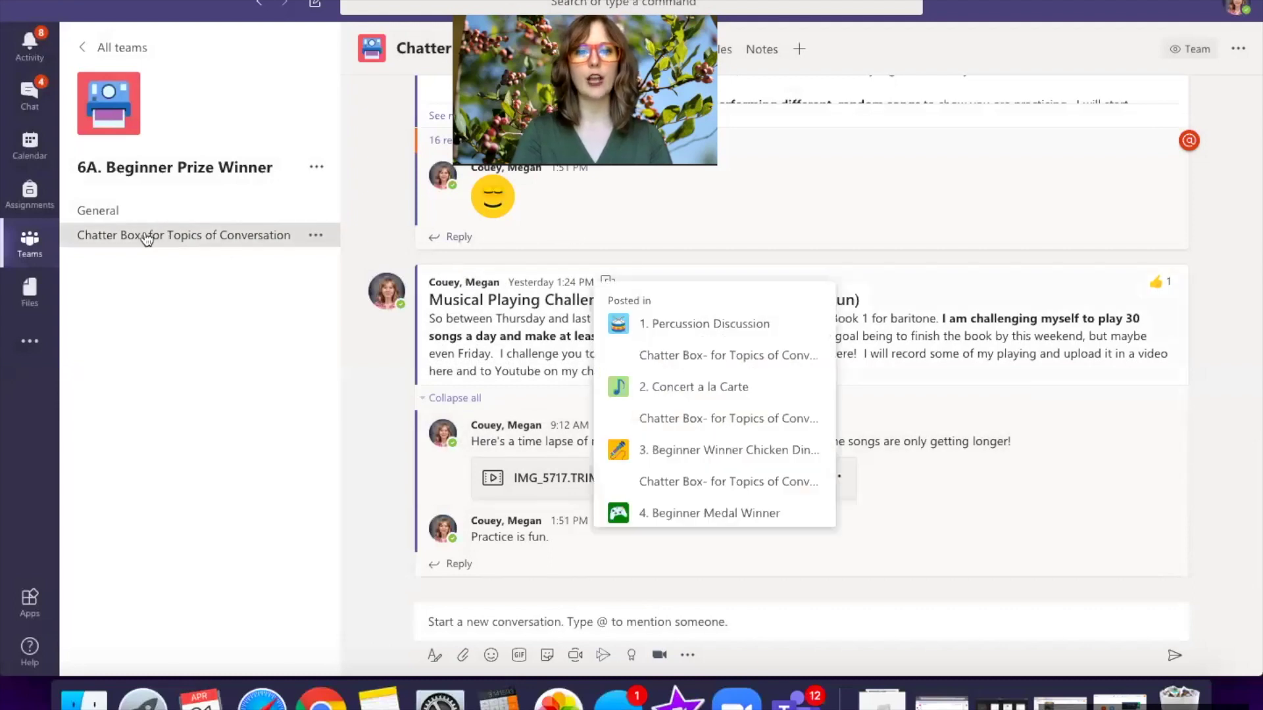
Step: Examine the assignments and announcements in the team's General channel, back to the "Did you know?" announcement under April 15, 2020
{"action": "left_click", "coordinate": [98, 212]}
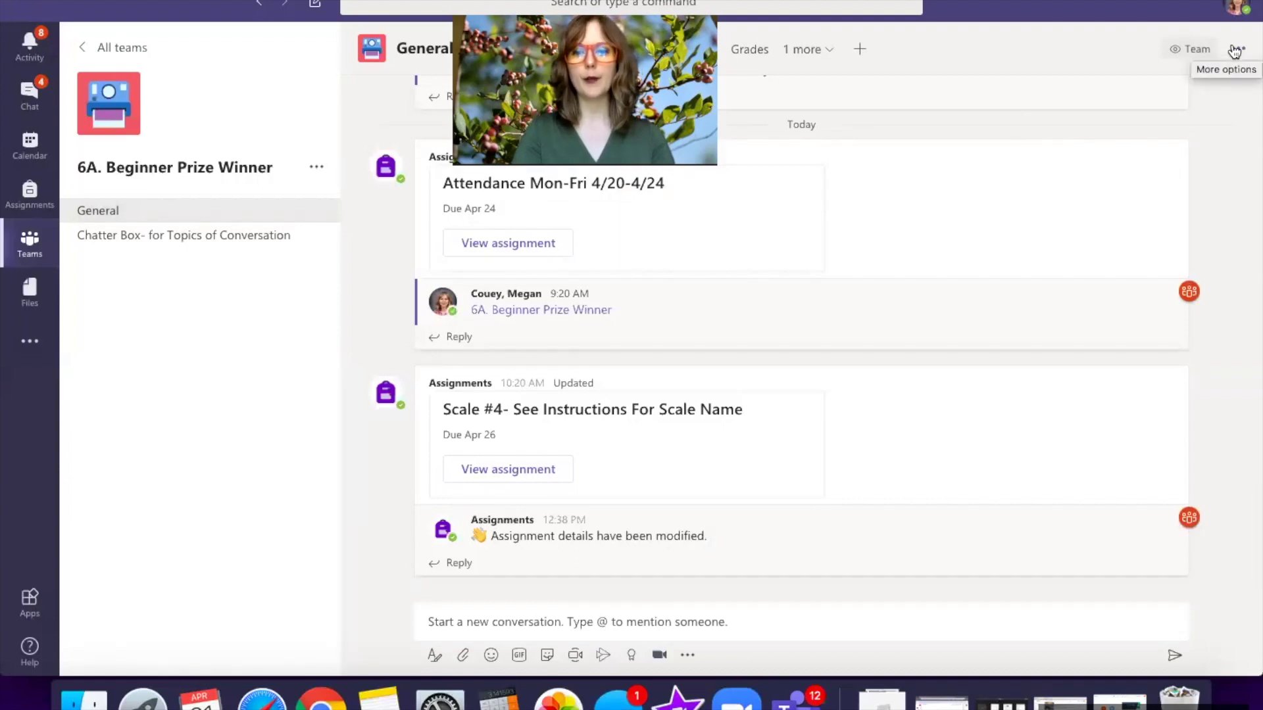
{"action": "scroll", "coordinate": [888, 333], "scroll_direction": "up", "scroll_amount": 10}
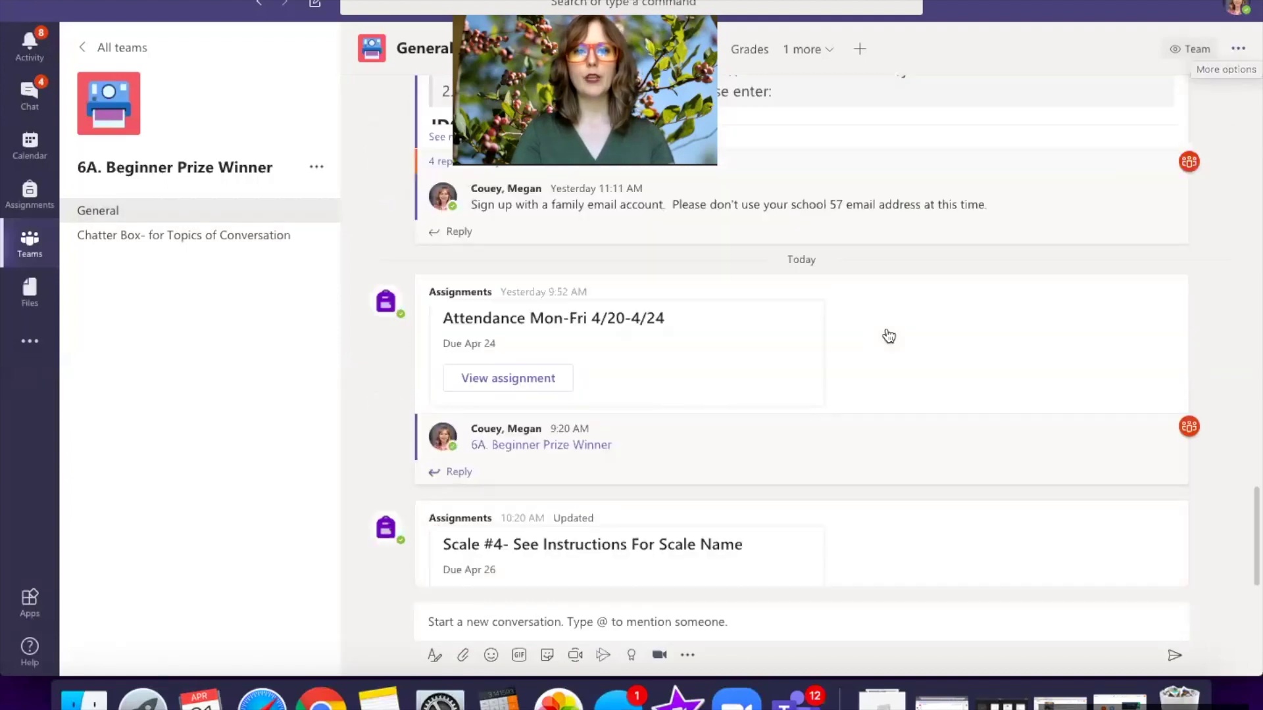
{"action": "scroll", "coordinate": [888, 333], "scroll_direction": "up", "scroll_amount": 5}
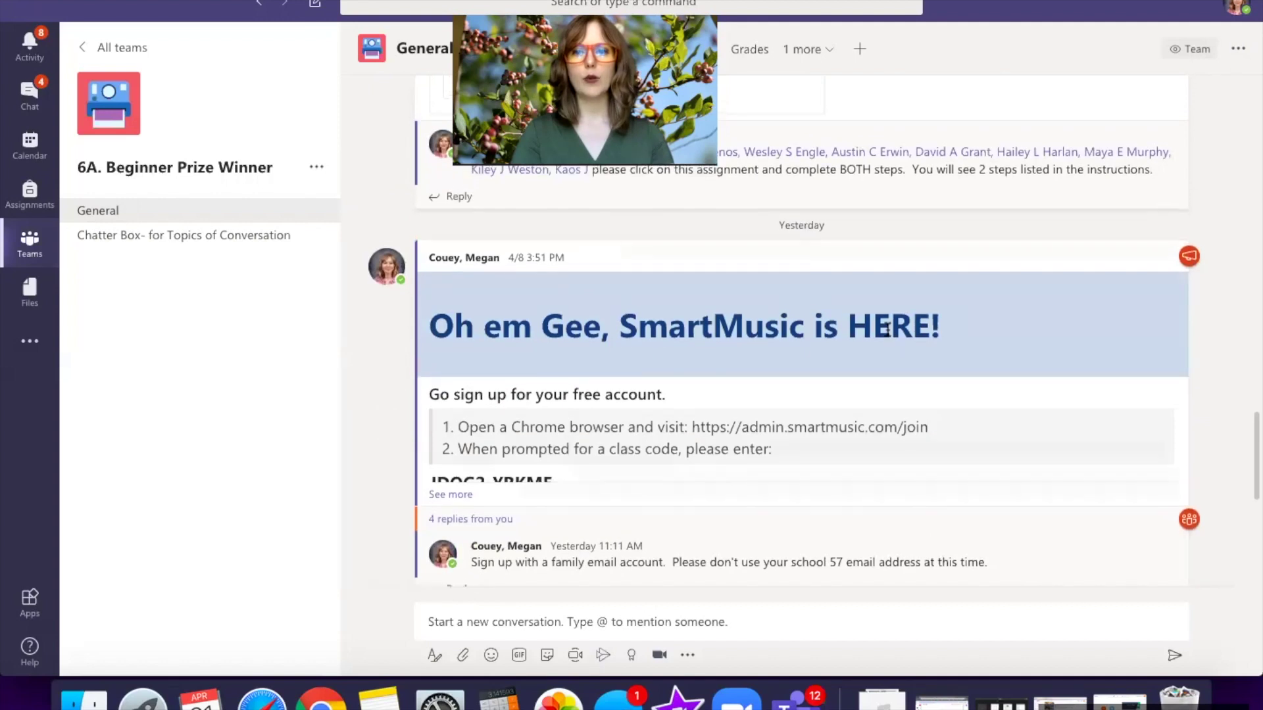
{"action": "scroll", "coordinate": [887, 333], "scroll_direction": "up", "scroll_amount": 7}
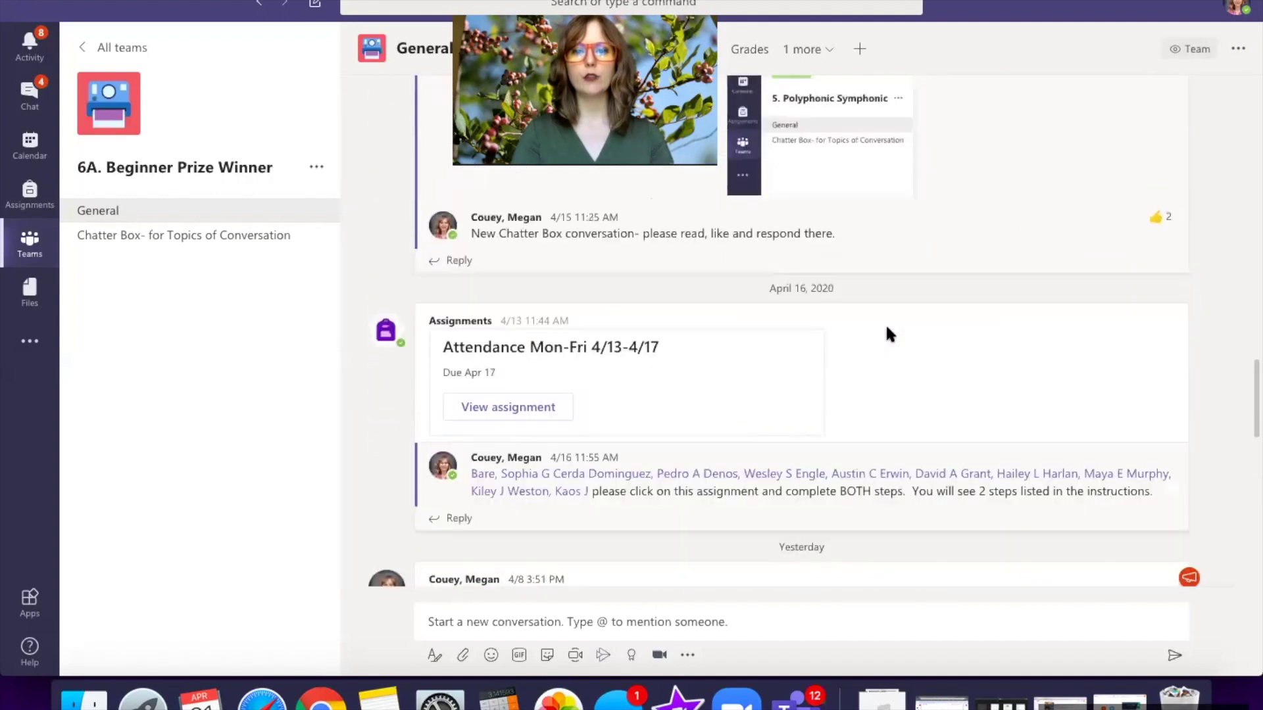
{"action": "scroll", "coordinate": [888, 334], "scroll_direction": "up", "scroll_amount": 6}
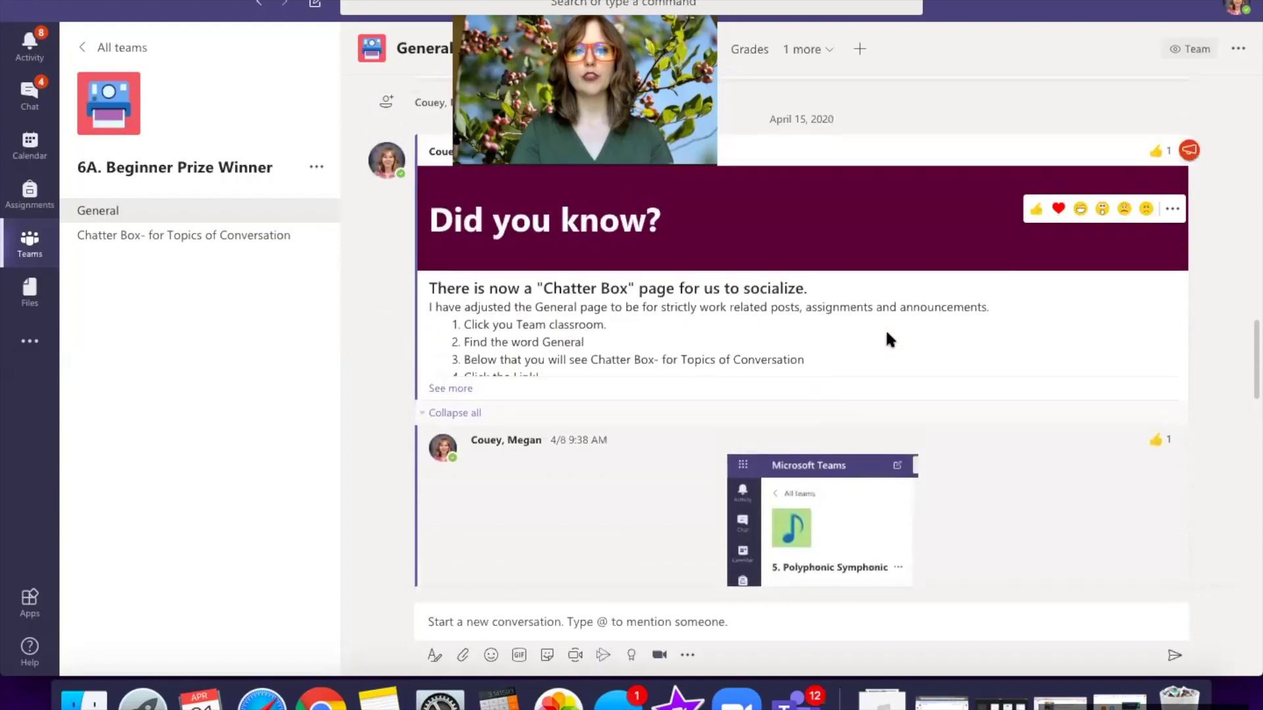
{"action": "scroll", "coordinate": [888, 335], "scroll_direction": "down", "scroll_amount": 3}
{"action": "scroll", "coordinate": [887, 334], "scroll_direction": "up", "scroll_amount": 7}
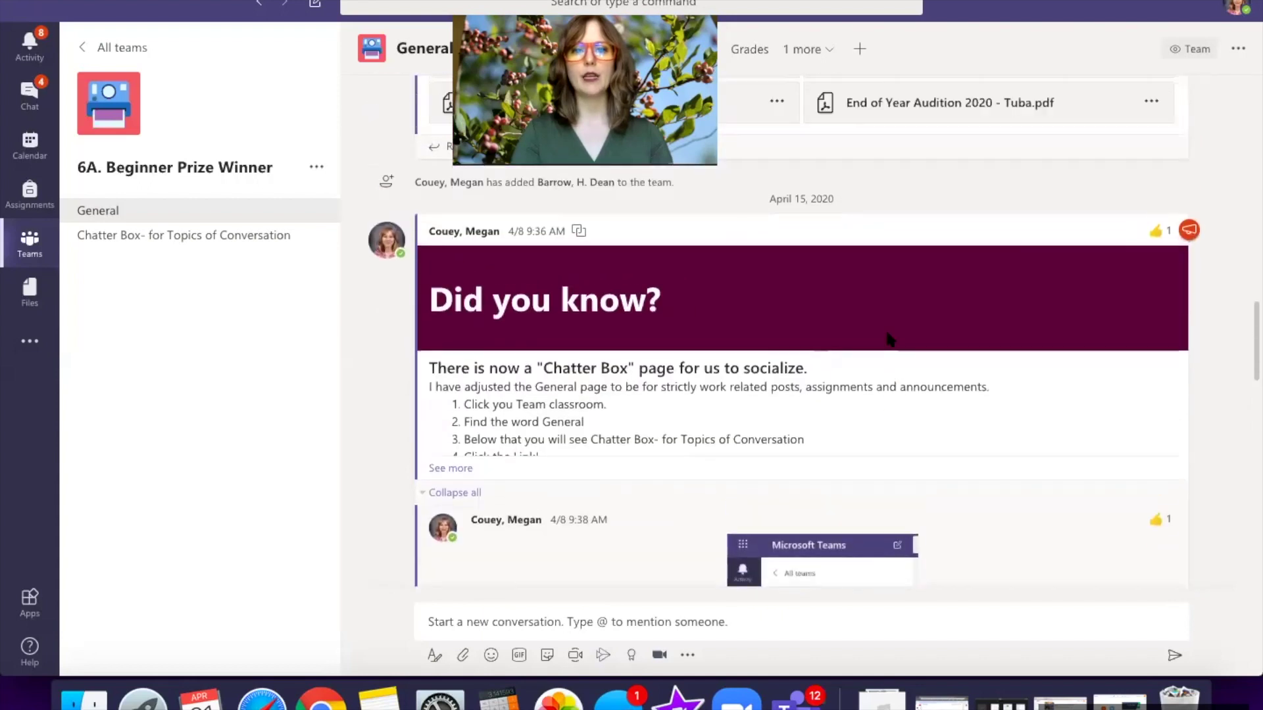
{"action": "scroll", "coordinate": [885, 328], "scroll_direction": "down", "scroll_amount": 5}
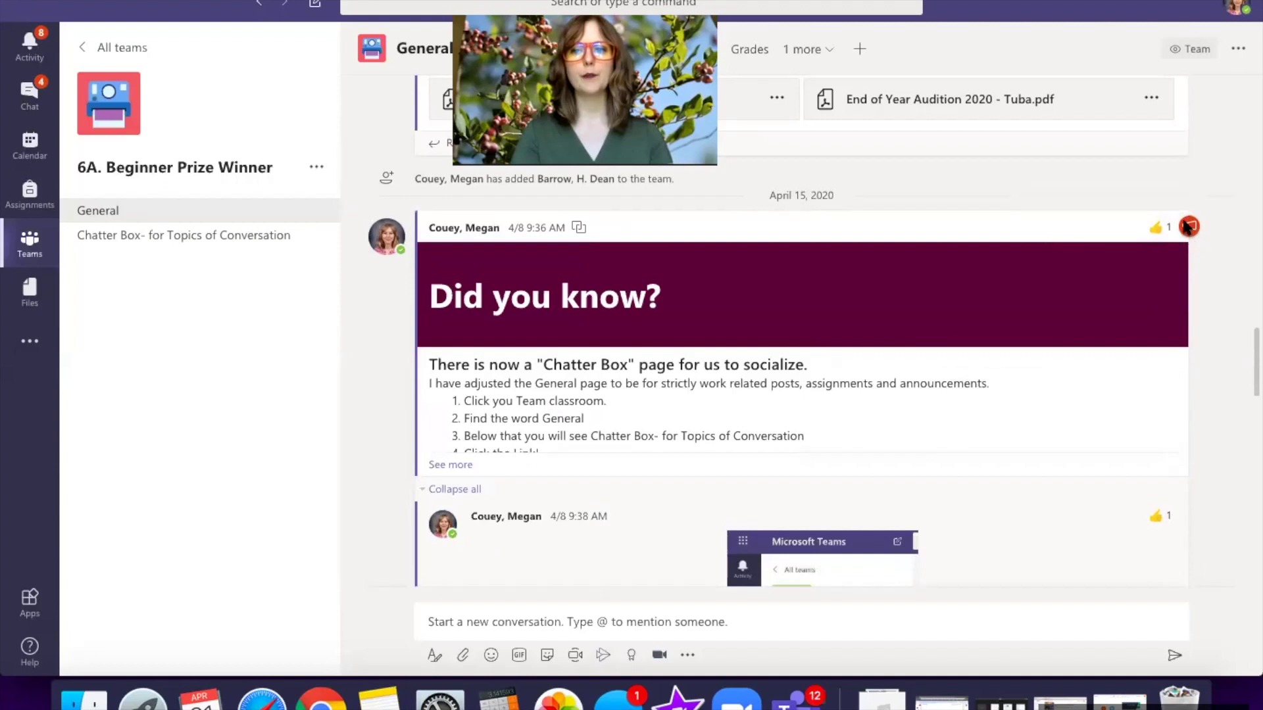
Step: Open the channel notification settings for the General channel of the 6A. Beginner Prize Winner team
{"action": "scroll", "coordinate": [1184, 240], "scroll_direction": "down", "scroll_amount": 8}
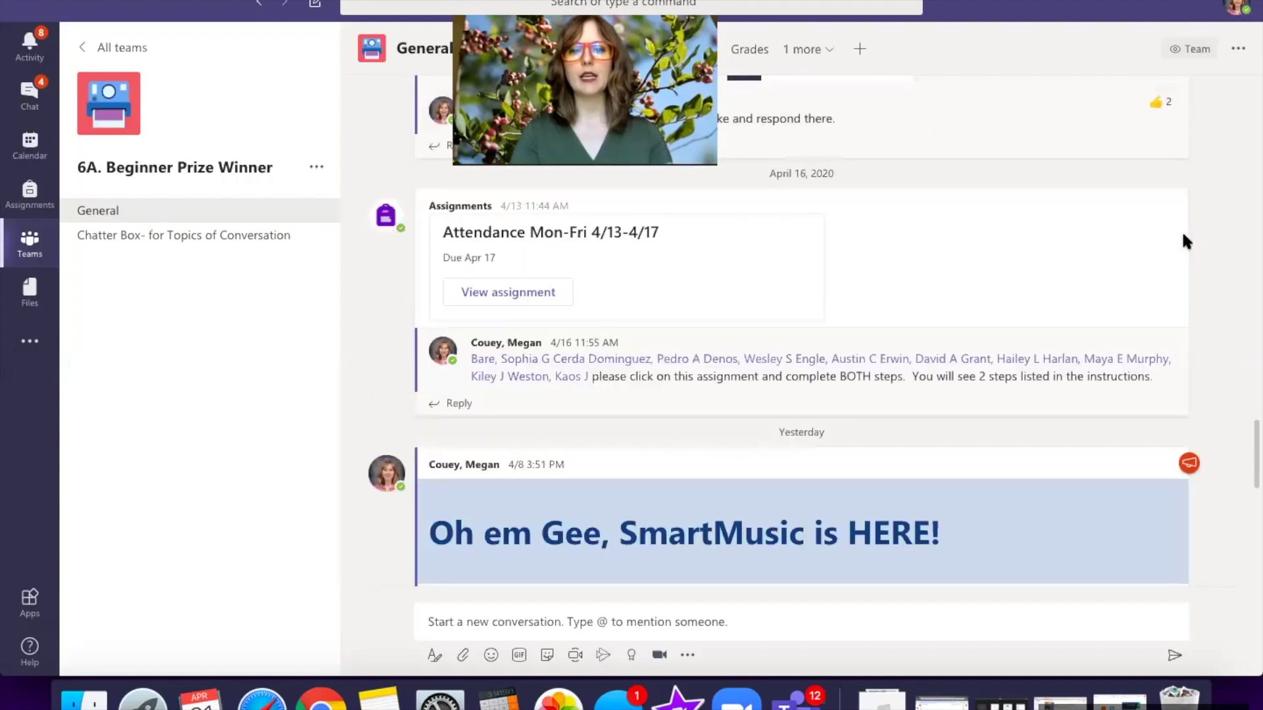
{"action": "scroll", "coordinate": [1084, 395], "scroll_direction": "down", "scroll_amount": 8}
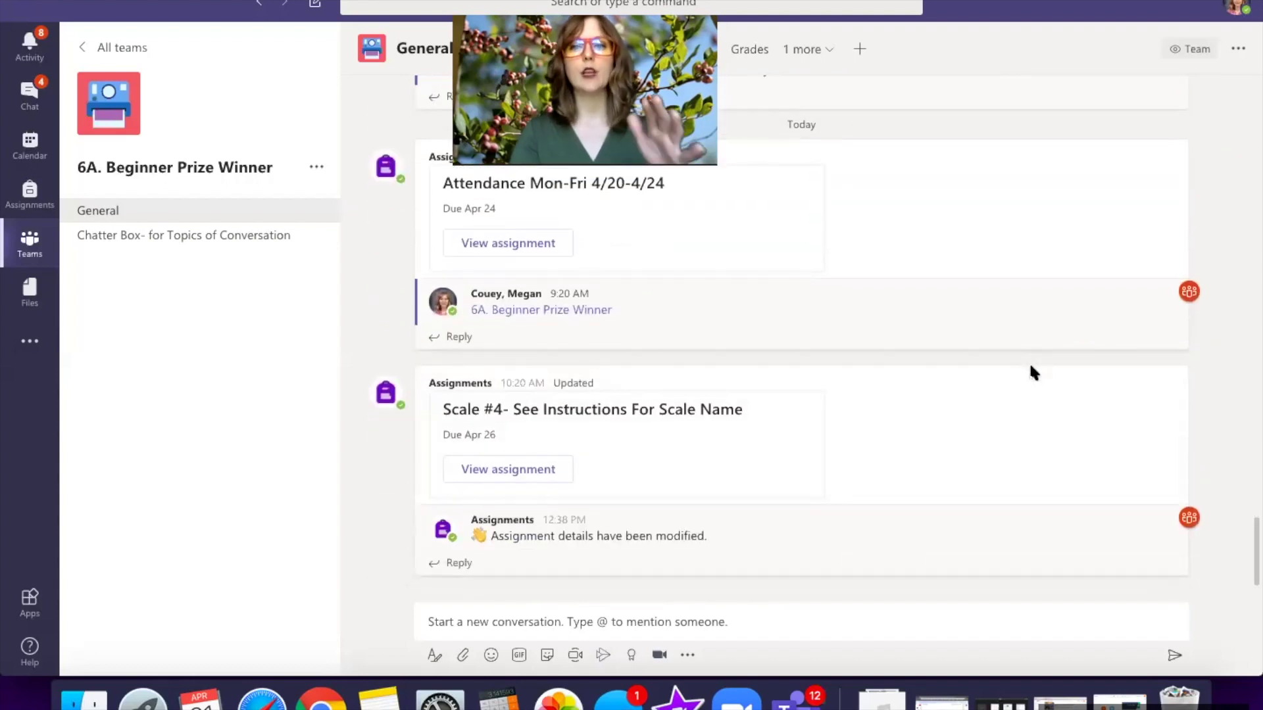
{"action": "left_click", "coordinate": [1239, 52]}
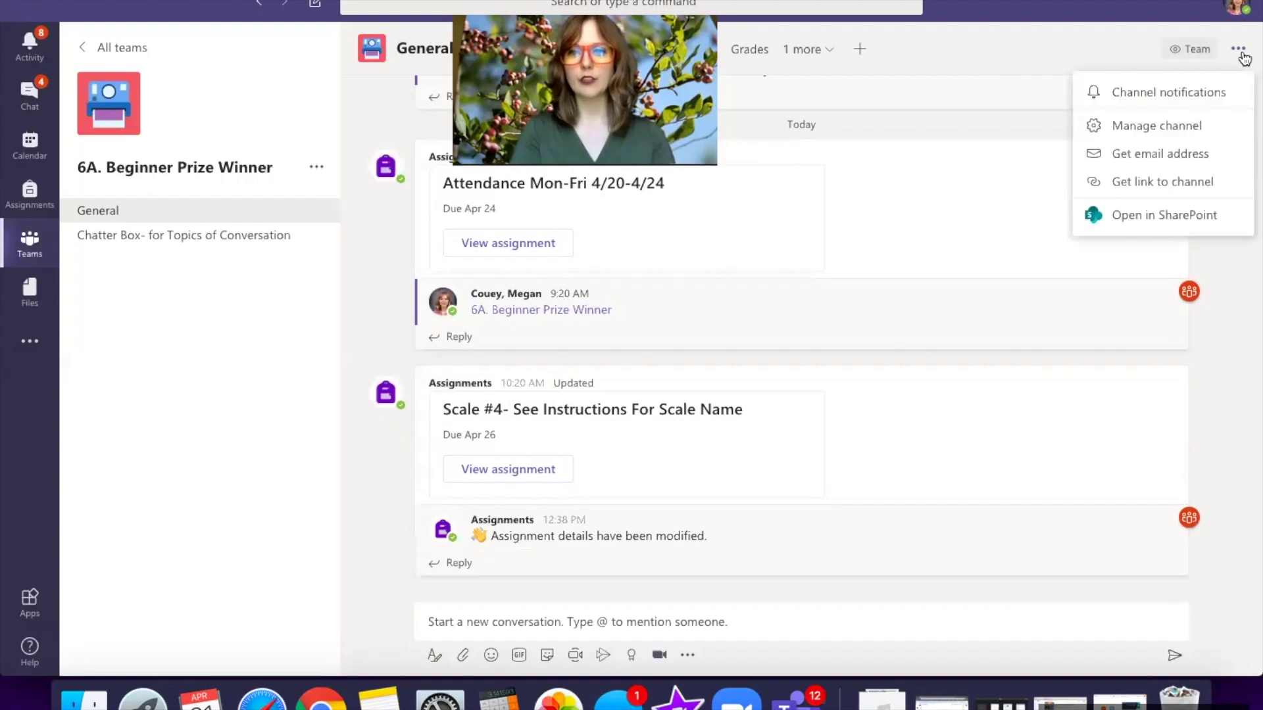
{"action": "left_click", "coordinate": [1172, 96]}
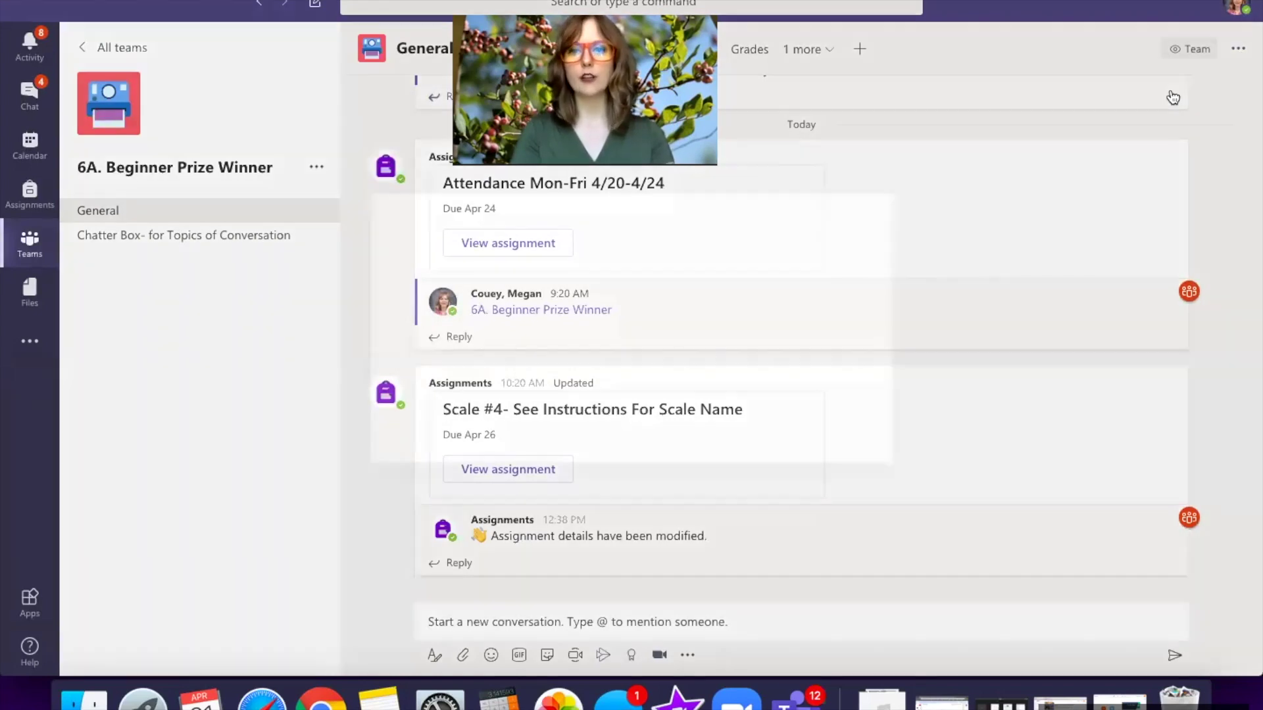
Step: Set the General channel's new posts and channel mentions to Only show in feed, save the settings, and return to the overview of all teams
{"action": "left_click", "coordinate": [752, 287]}
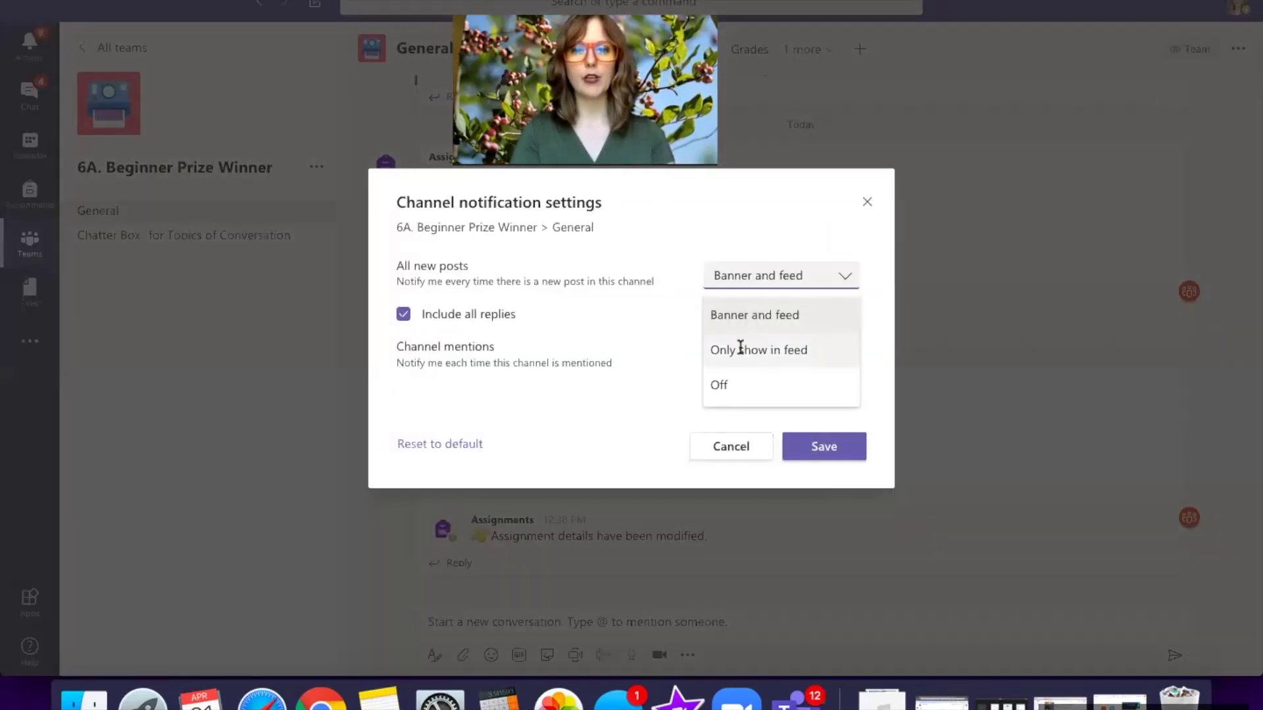
{"action": "left_click", "coordinate": [740, 351]}
{"action": "left_click", "coordinate": [756, 355]}
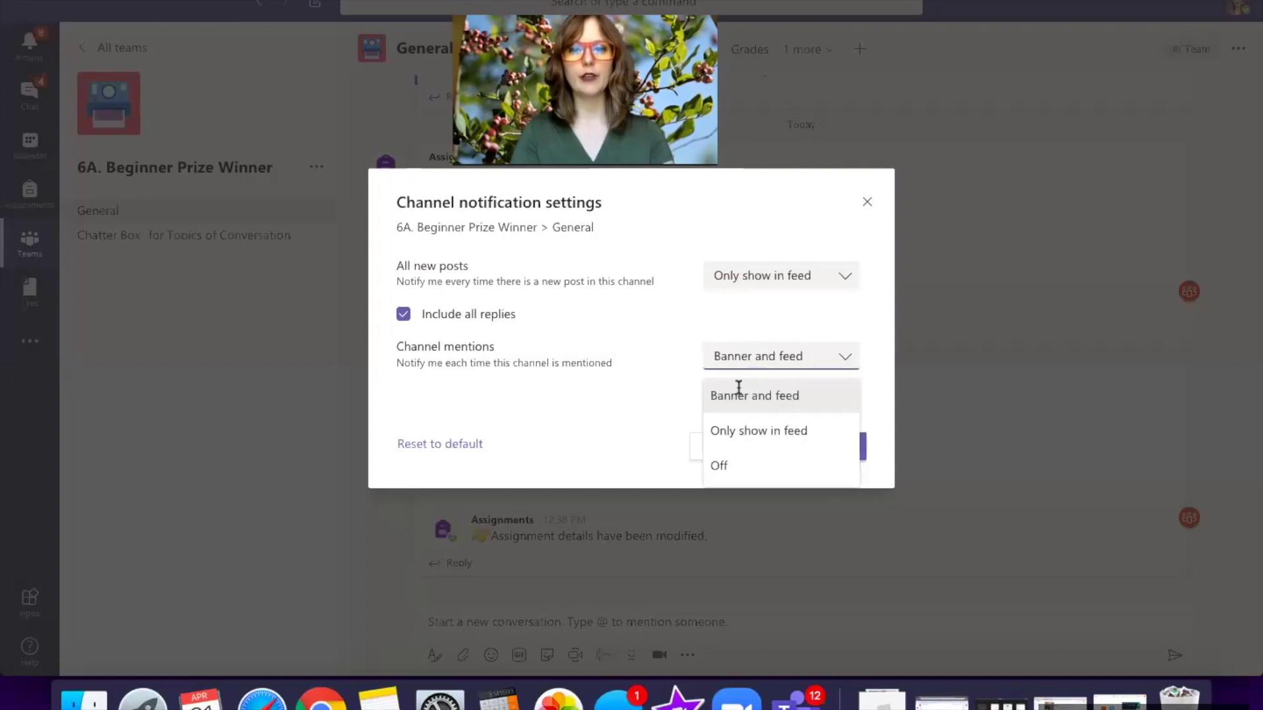
{"action": "left_click", "coordinate": [731, 431]}
{"action": "left_click", "coordinate": [756, 279]}
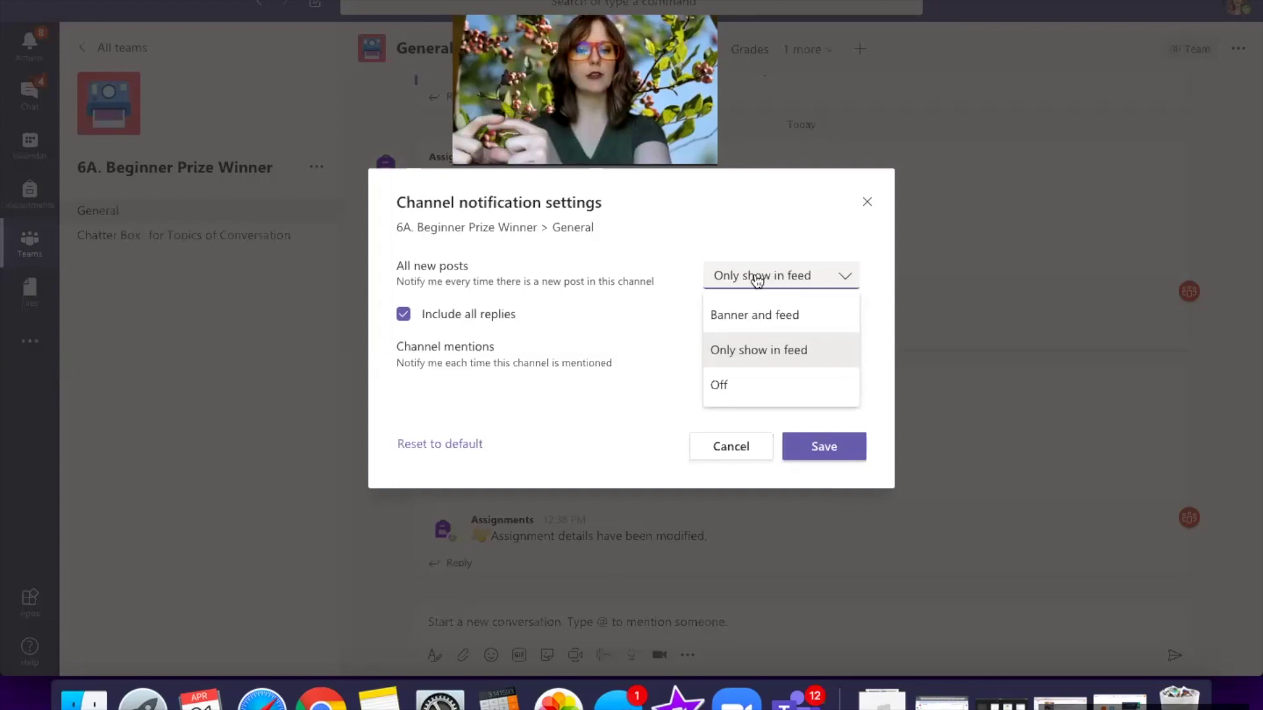
{"action": "left_click", "coordinate": [756, 279]}
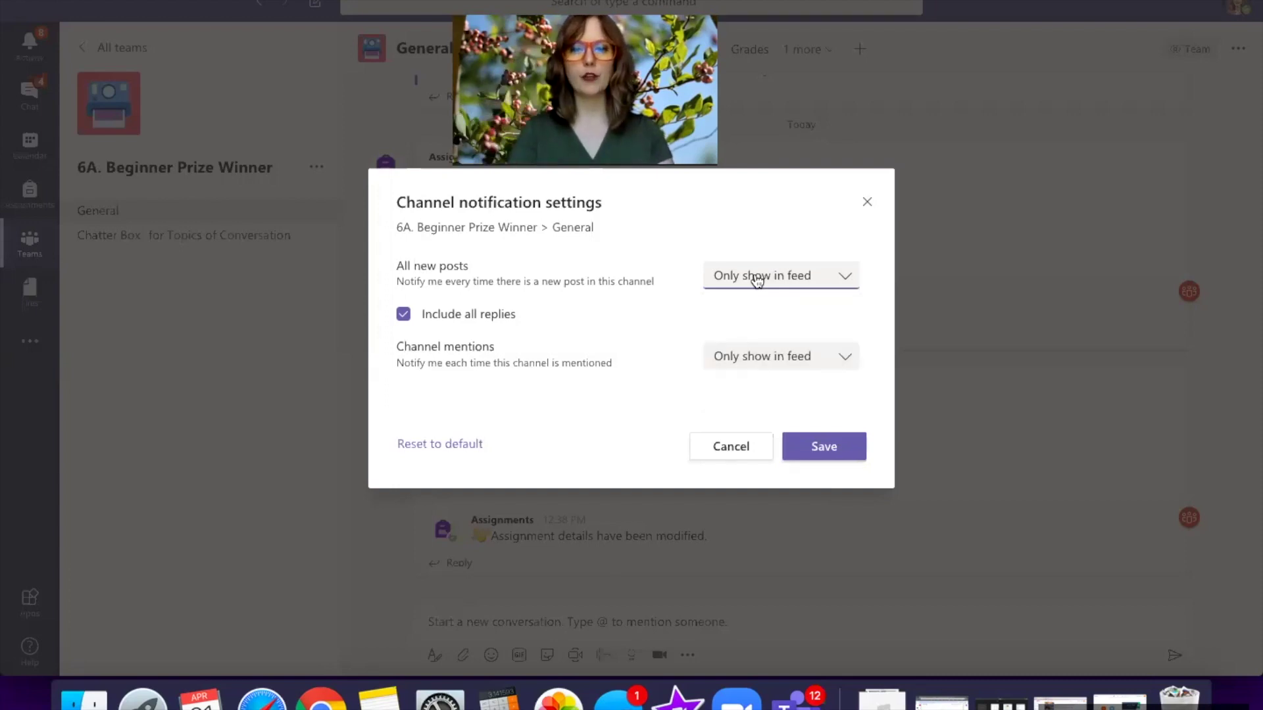
{"action": "left_click", "coordinate": [824, 447]}
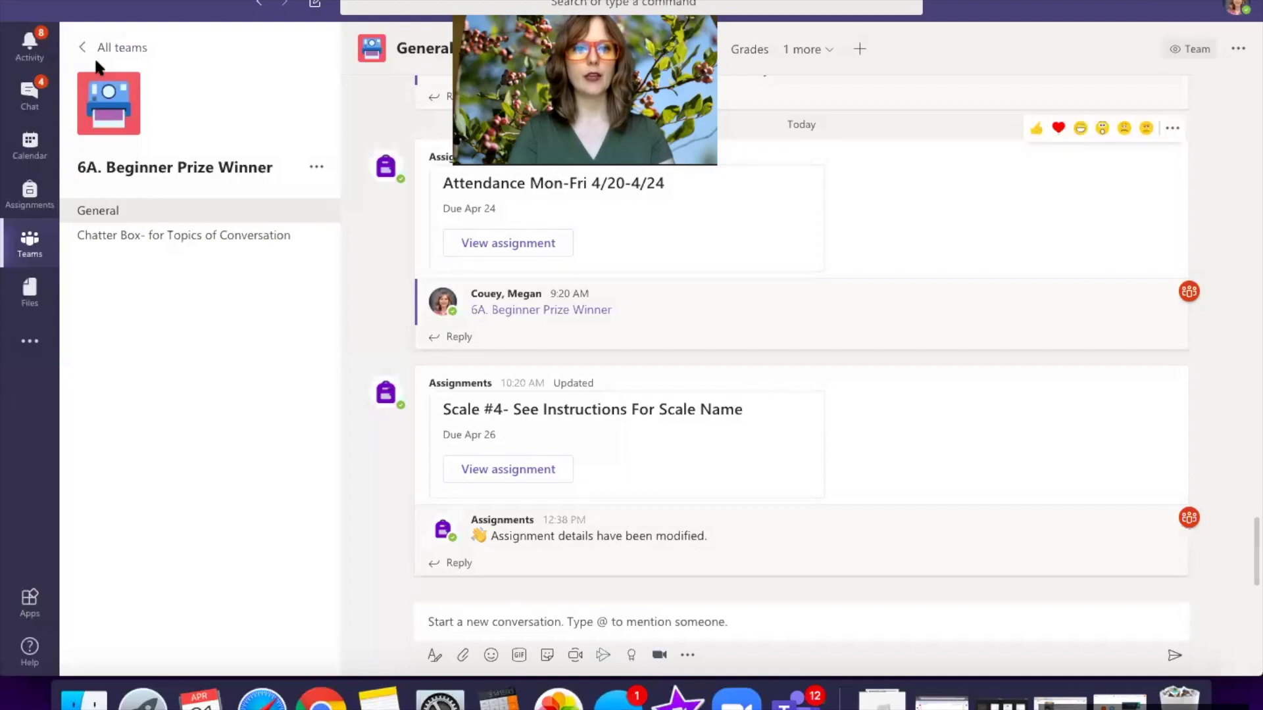
{"action": "left_click", "coordinate": [127, 52]}
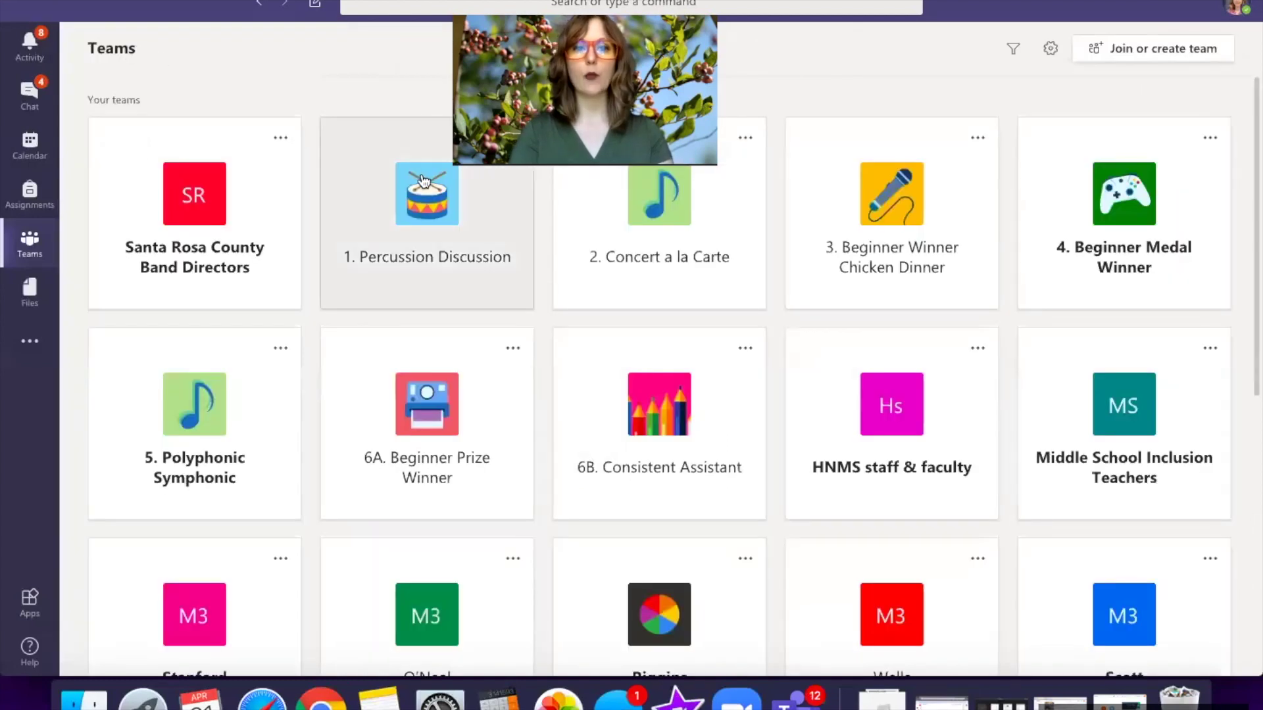